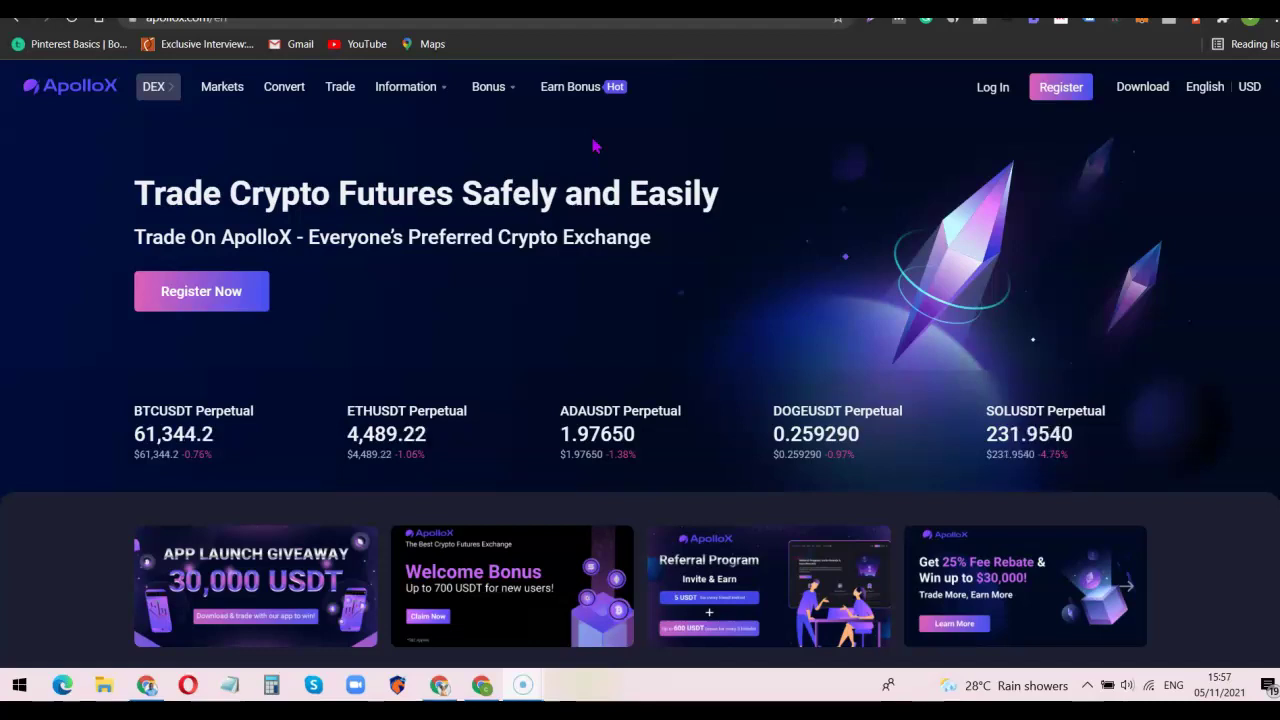
Open ApolloX registration, paste the account email address, and enter a High-strength password.
left_click(734, 503)
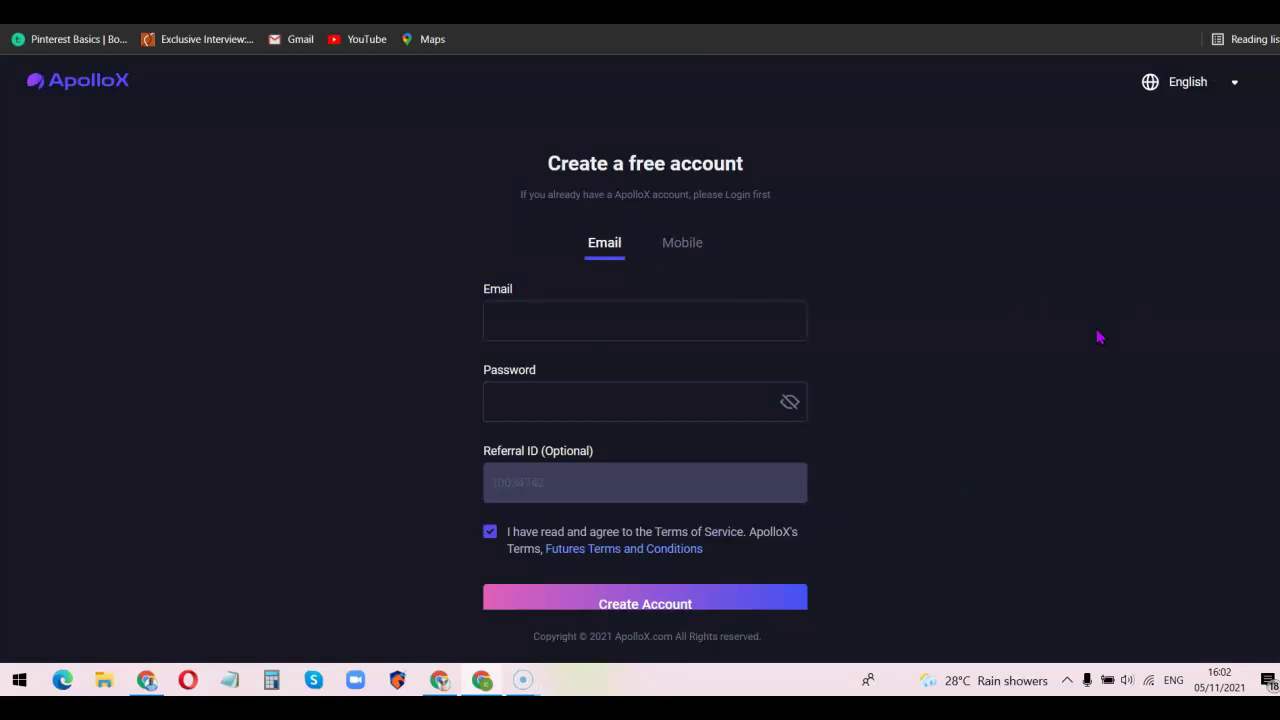
left_click(606, 328)
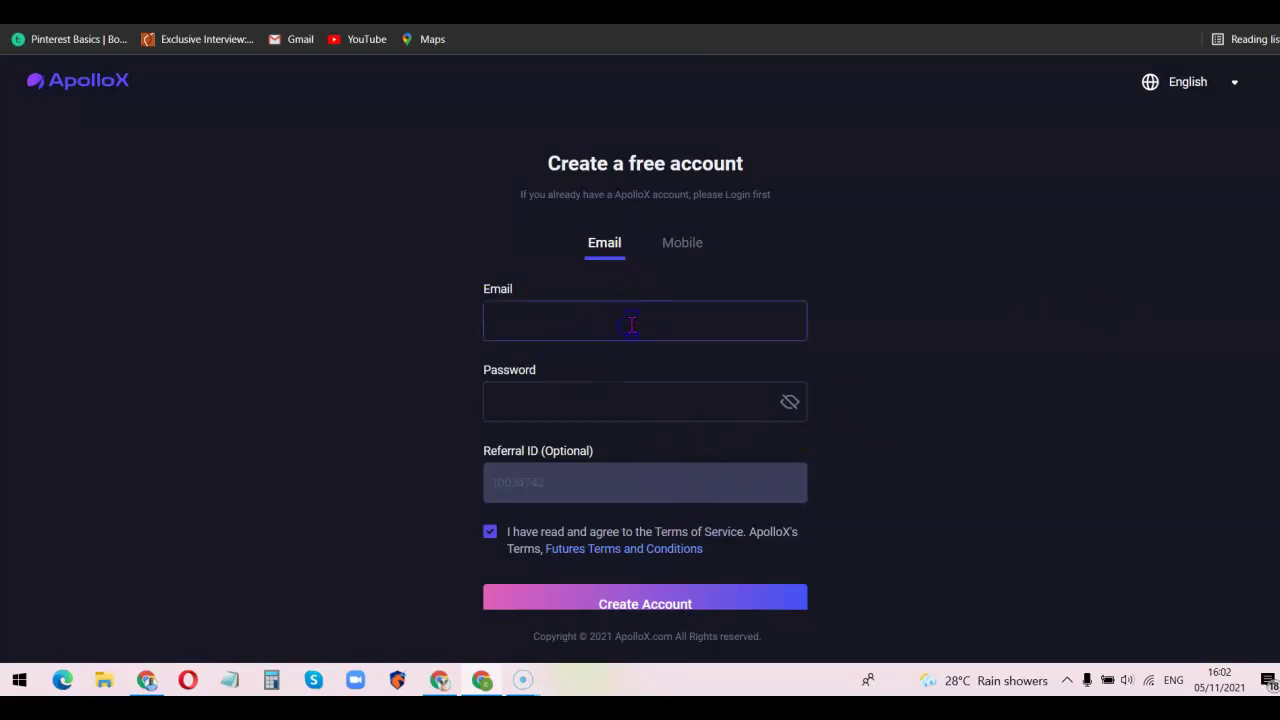
key("ctrl+v")
left_click(846, 340)
left_click(600, 402)
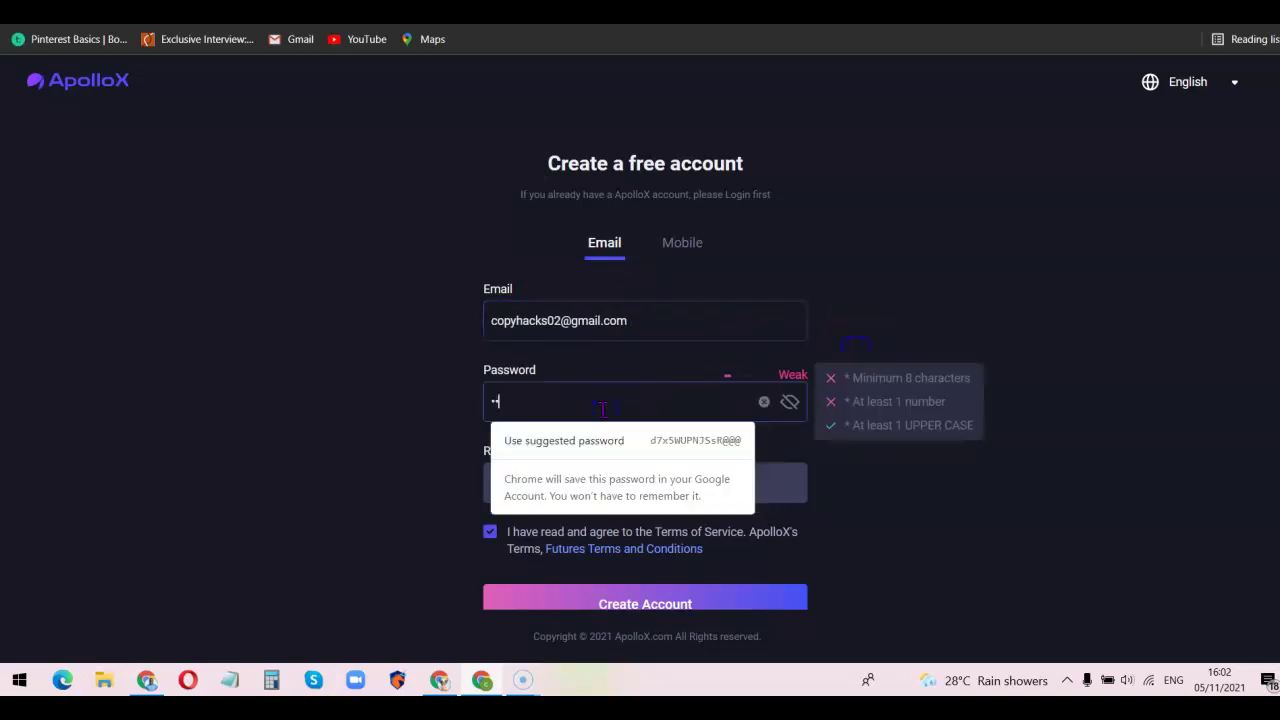
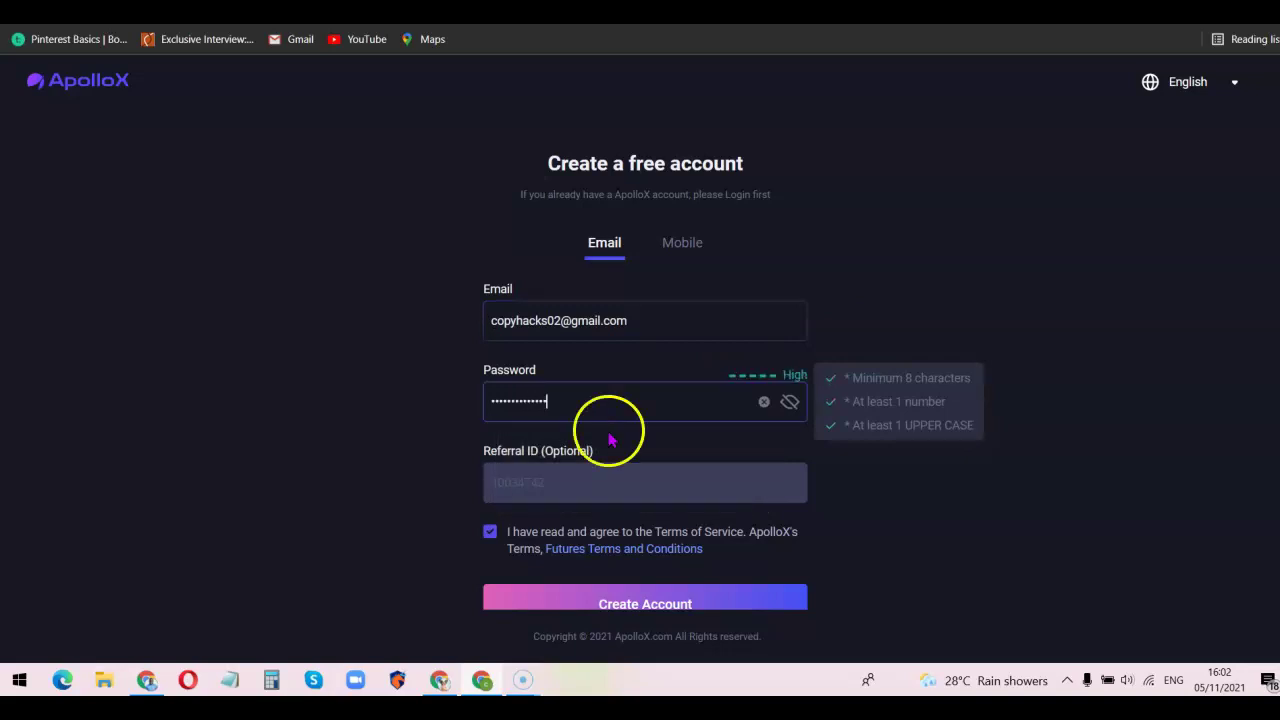
scroll(890, 500, "down", 1)
left_click(892, 463)
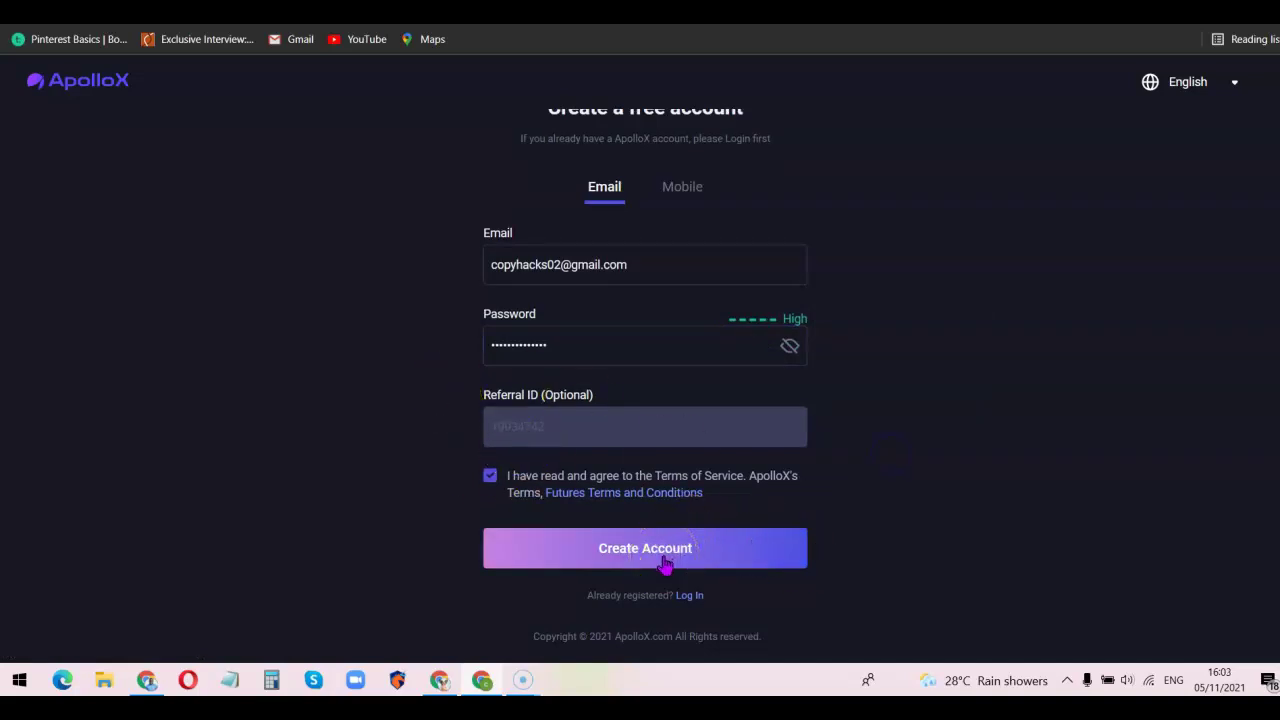
Submit the registration, solve the slide-puzzle captcha, and decline Chrome's offer to save the password.
left_click(665, 563)
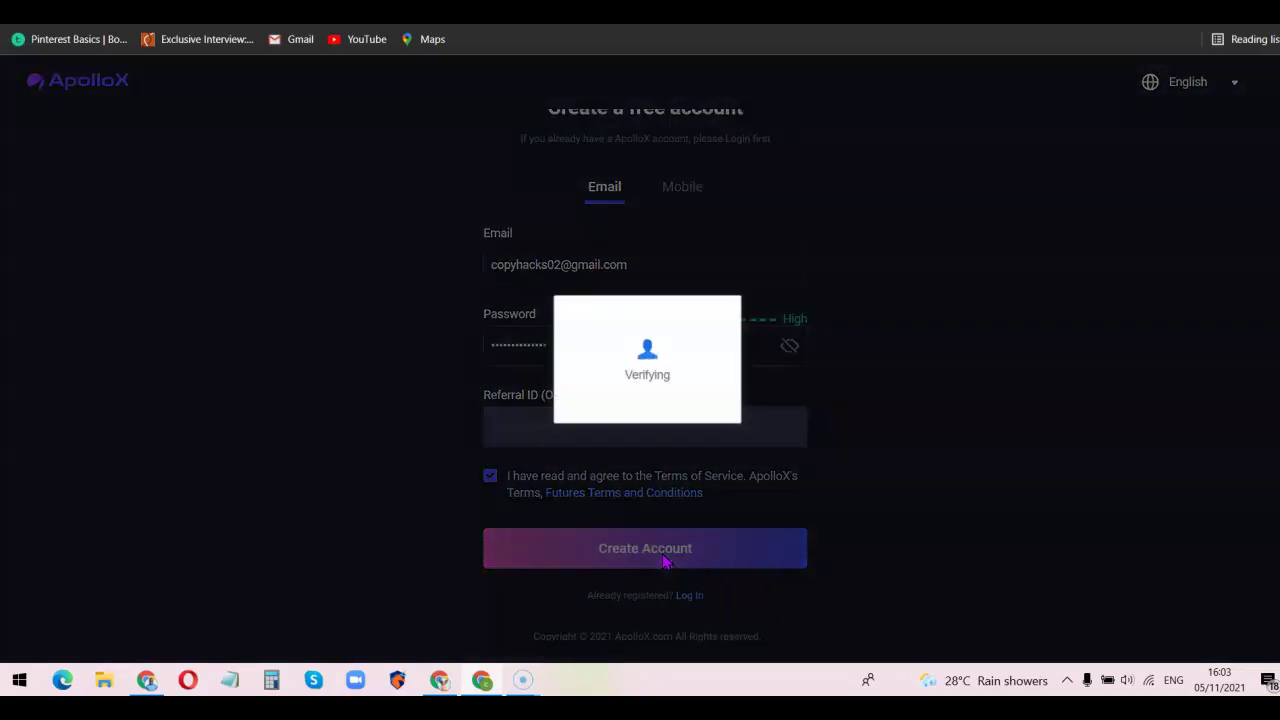
left_click(663, 545)
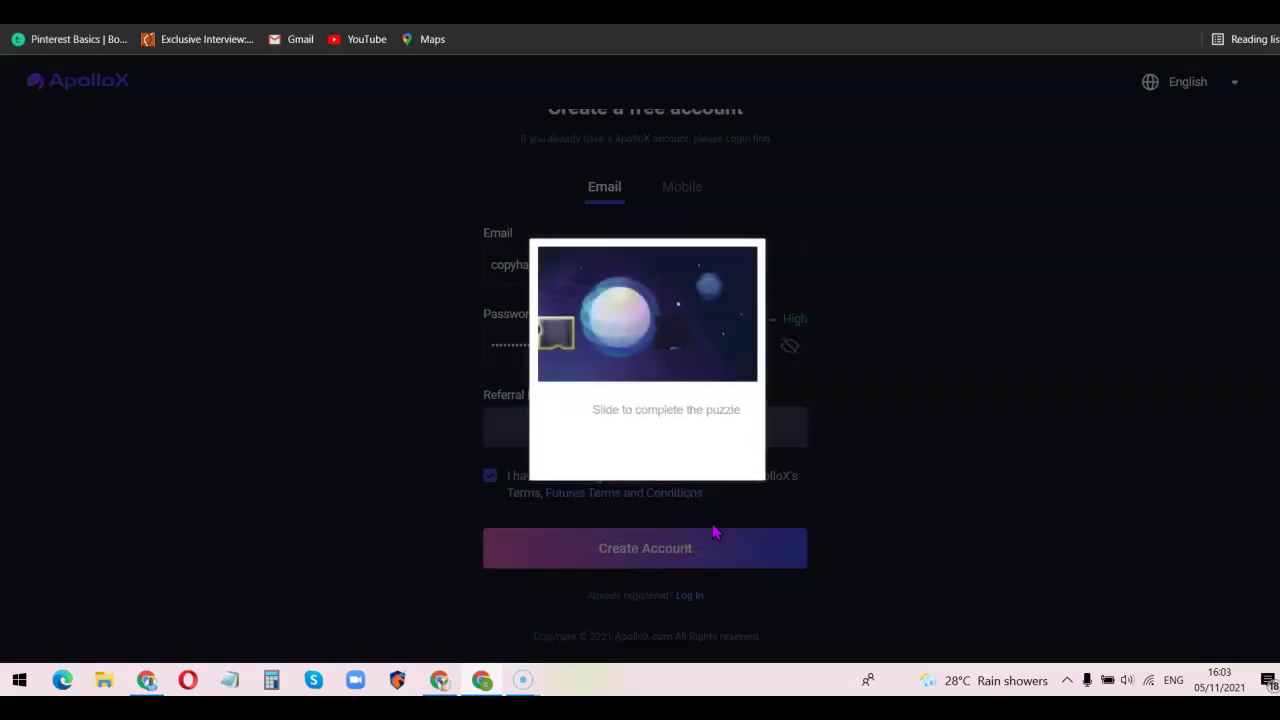
left_click(630, 370)
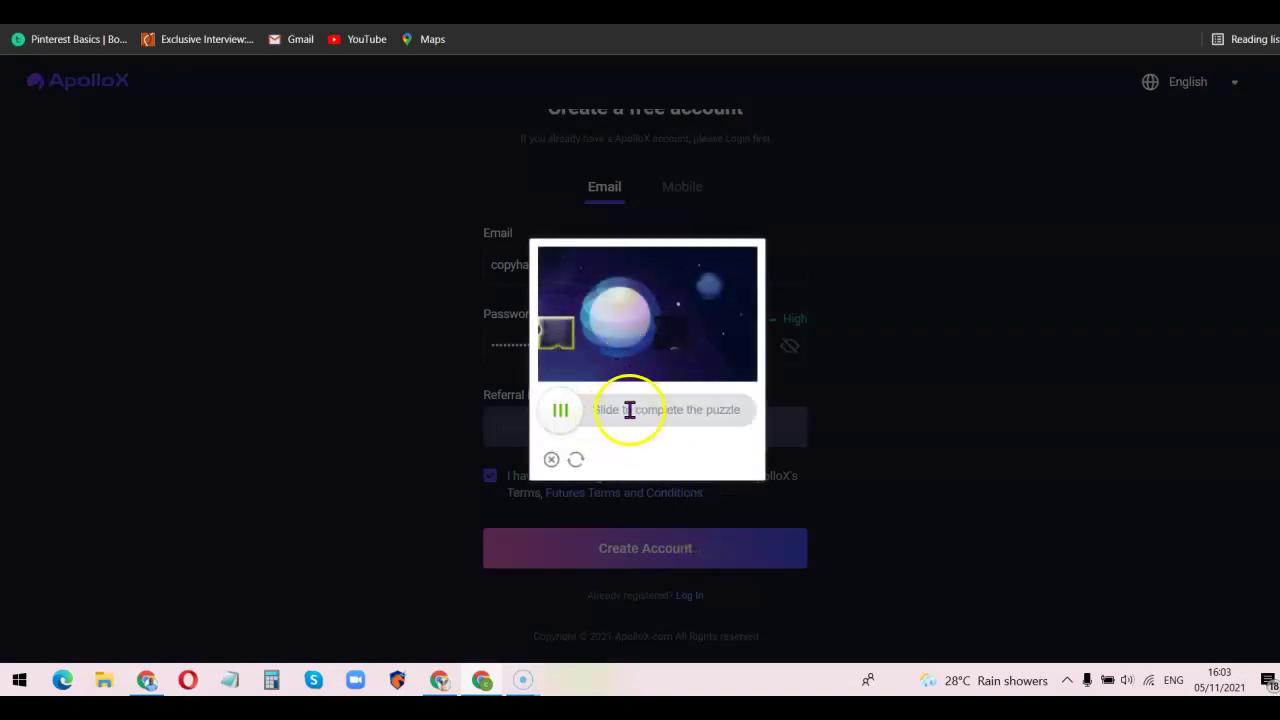
left_click_drag(563, 413, 666, 317)
left_click(808, 262)
left_click(508, 375)
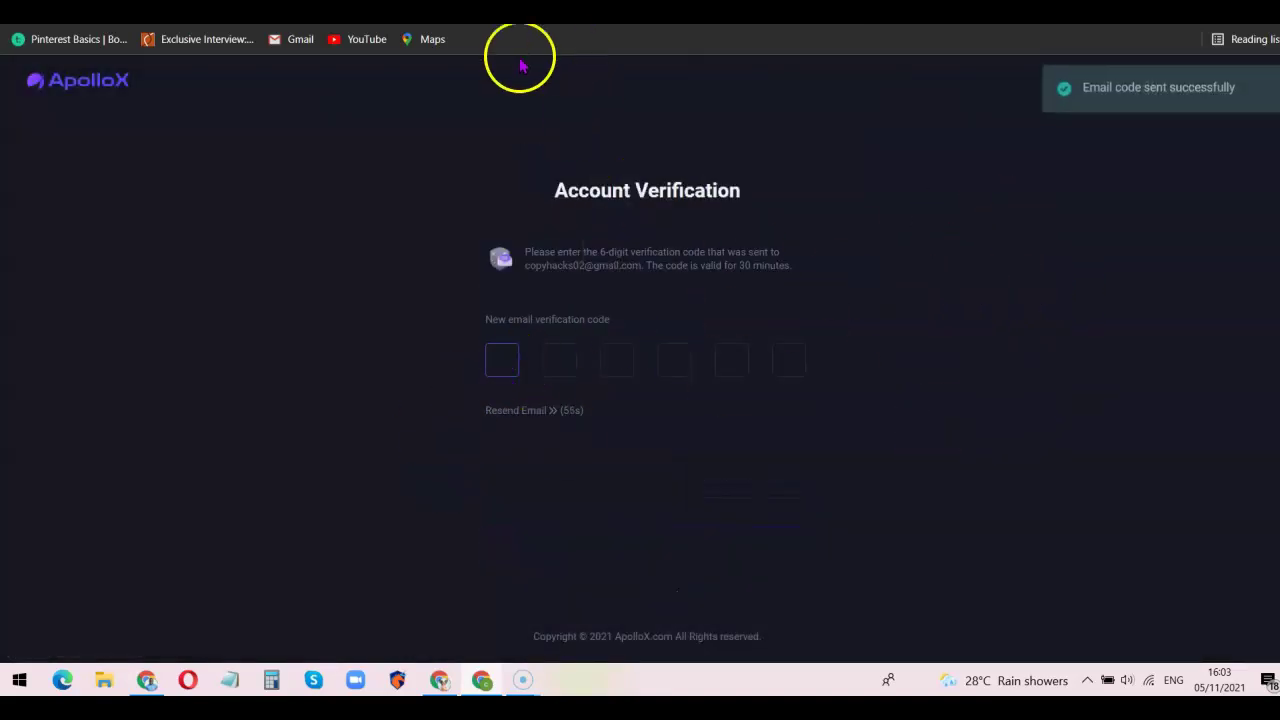
Read the code in Gmail's ApolloX Confirm Your Registration email and enter it in the verification boxes.
key("ctrl+Tab")
left_click(58, 196)
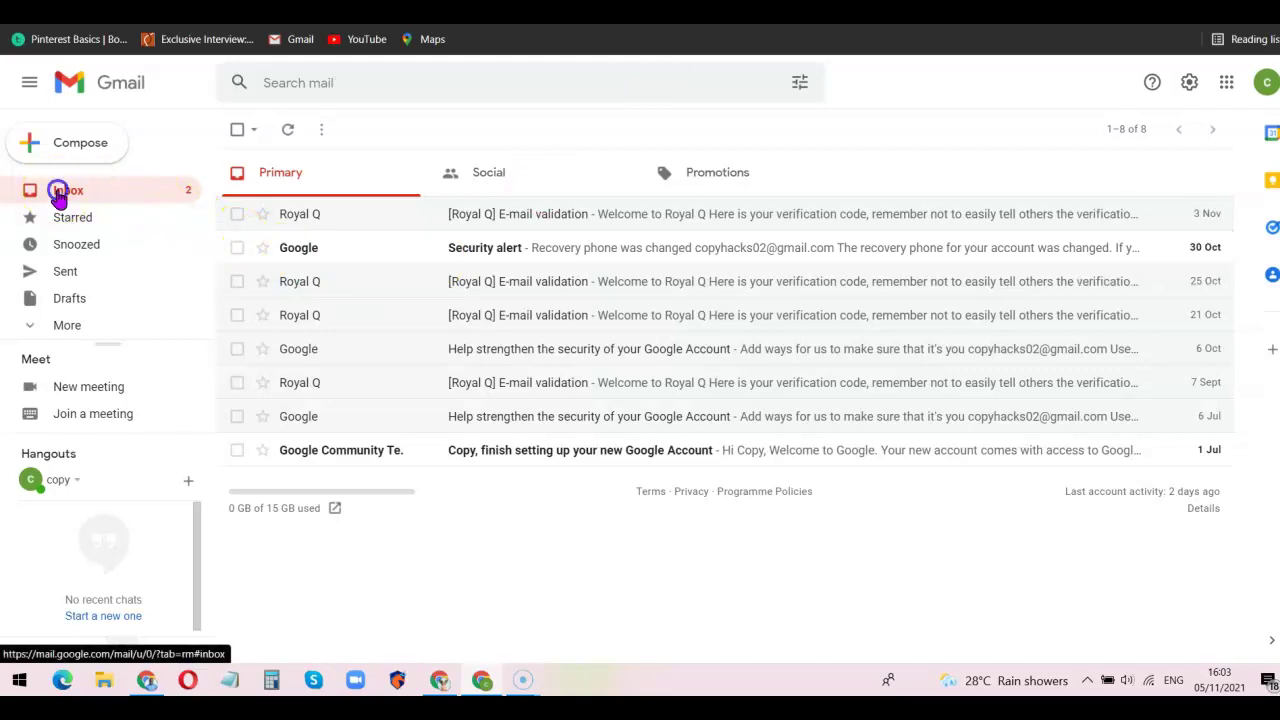
left_click(300, 214)
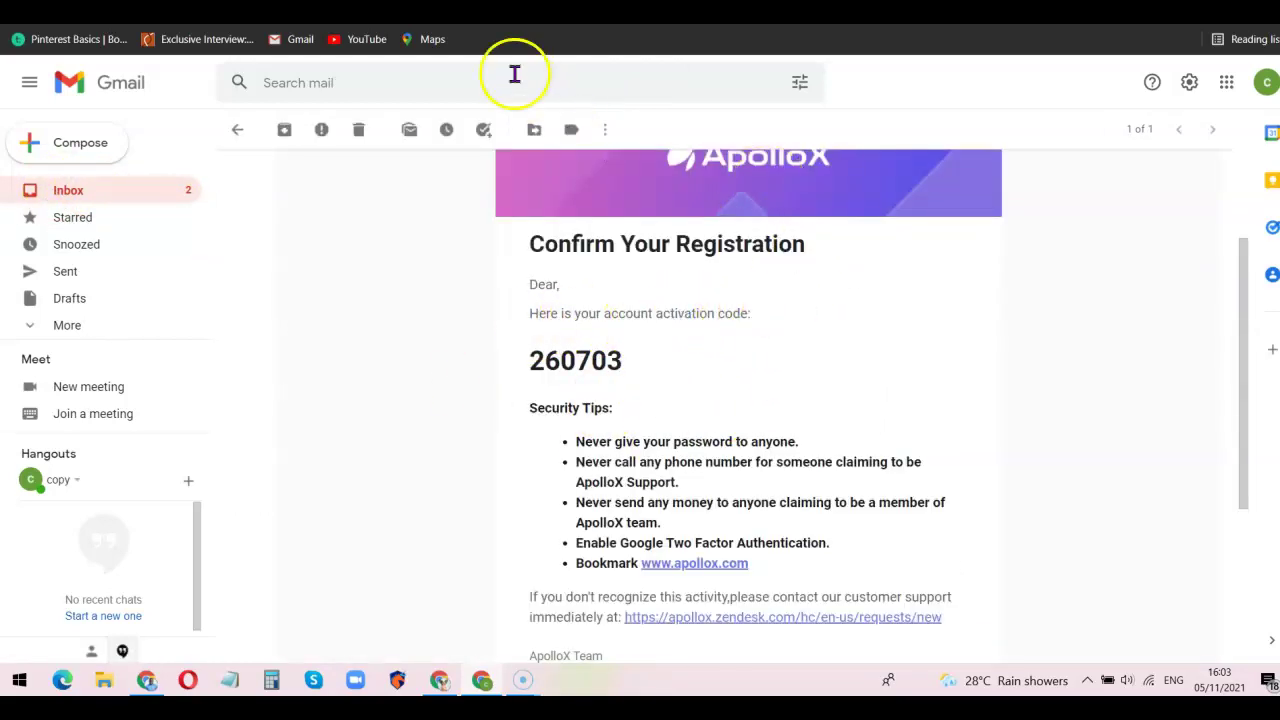
key("ctrl+shift+Tab")
left_click(563, 406)
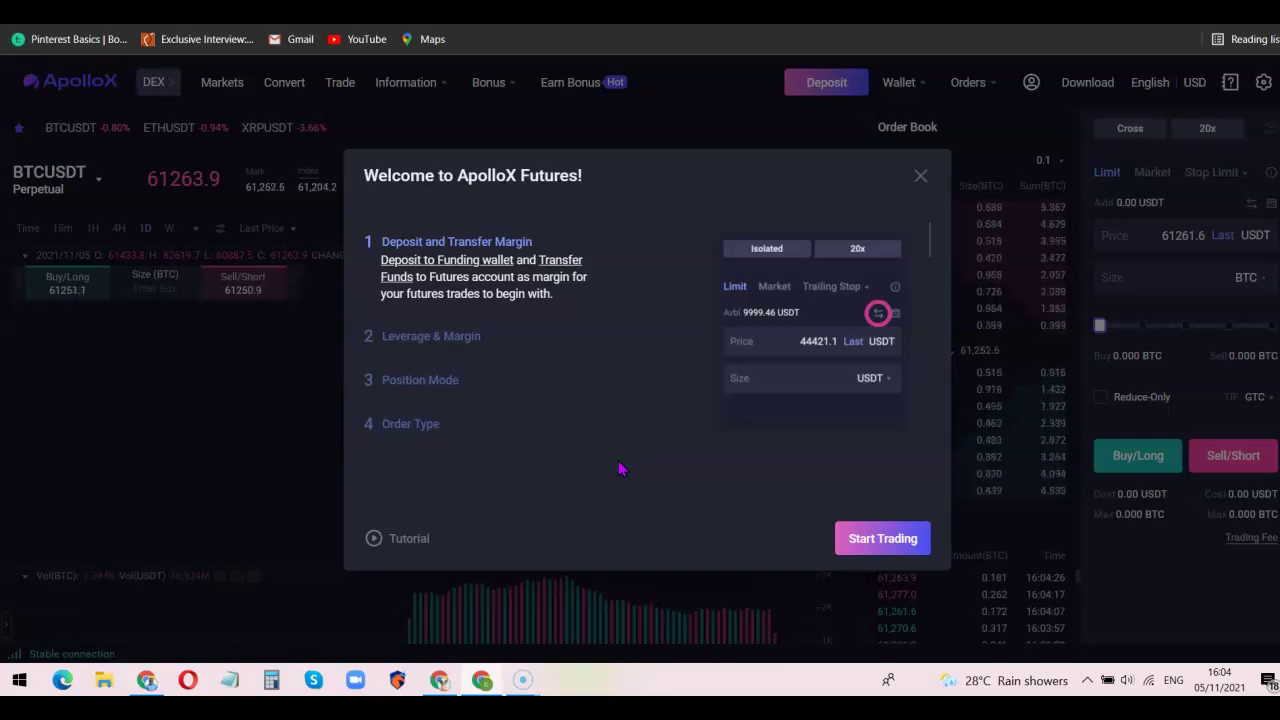
Dismiss the Welcome guide and go to Wallet > Funding > Deposit in ApolloX.
left_click(921, 176)
left_click(908, 84)
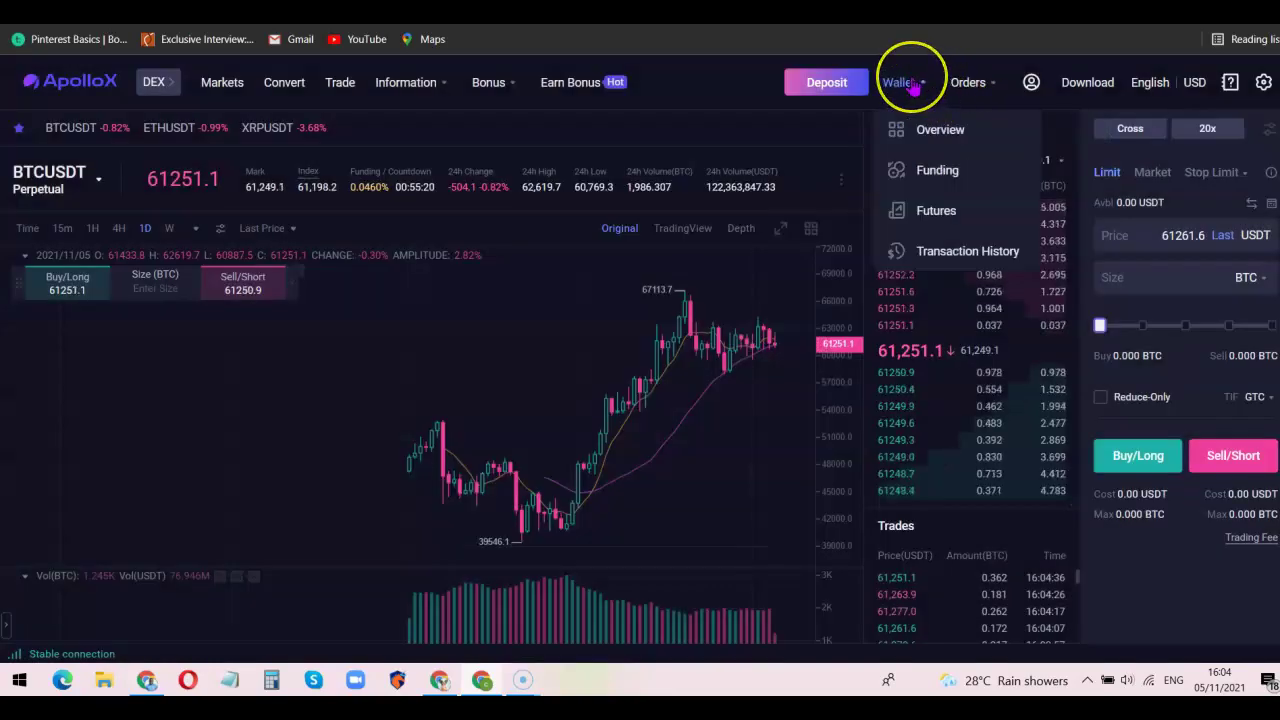
left_click(940, 174)
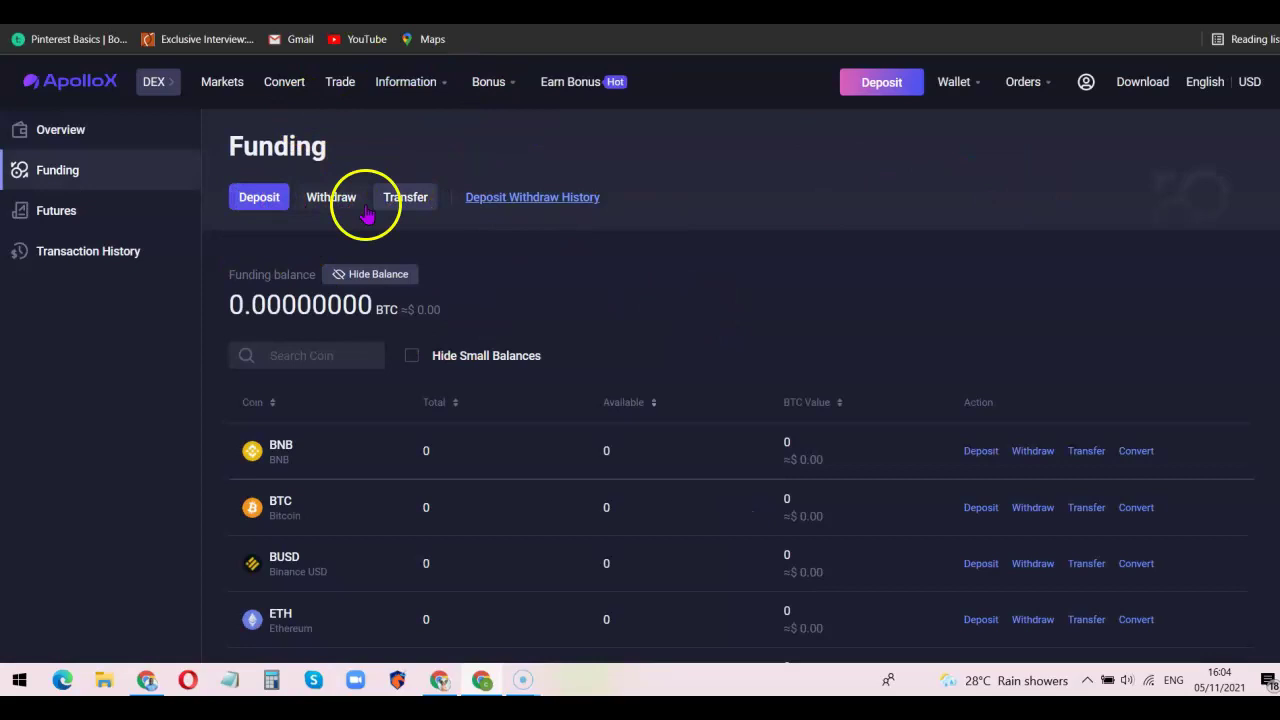
left_click(263, 200)
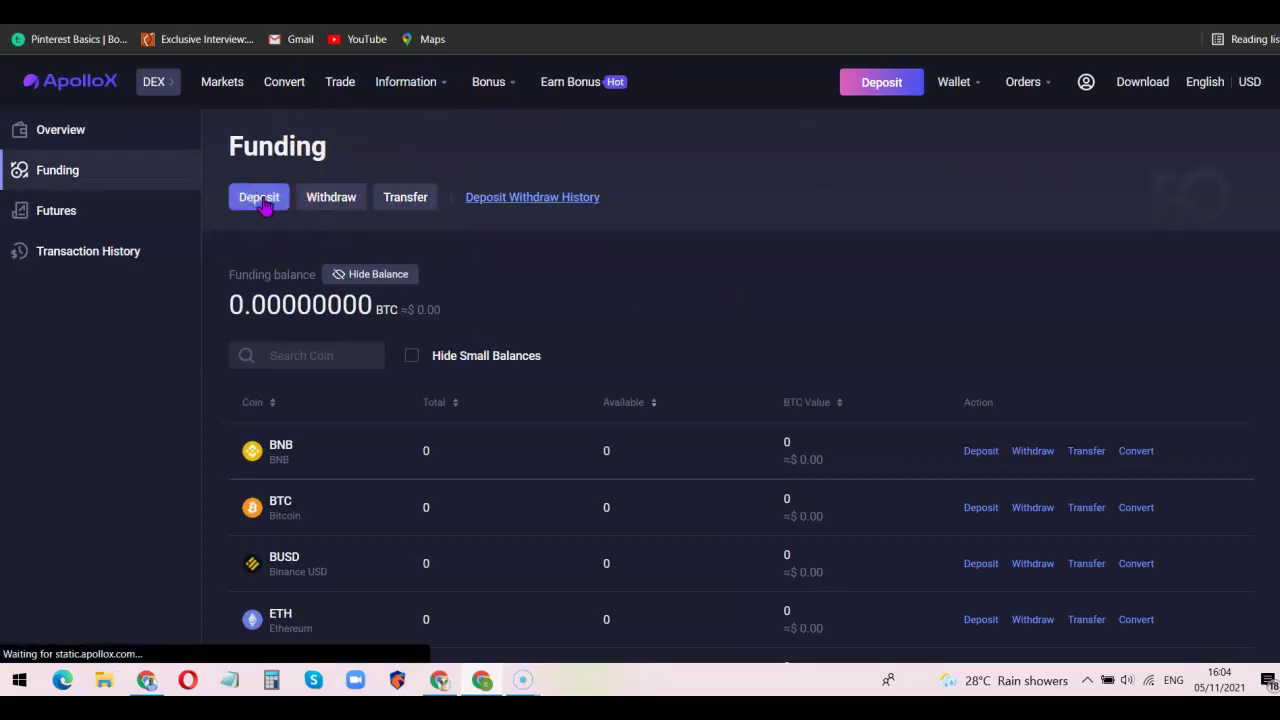
scroll(608, 280, "down", 2)
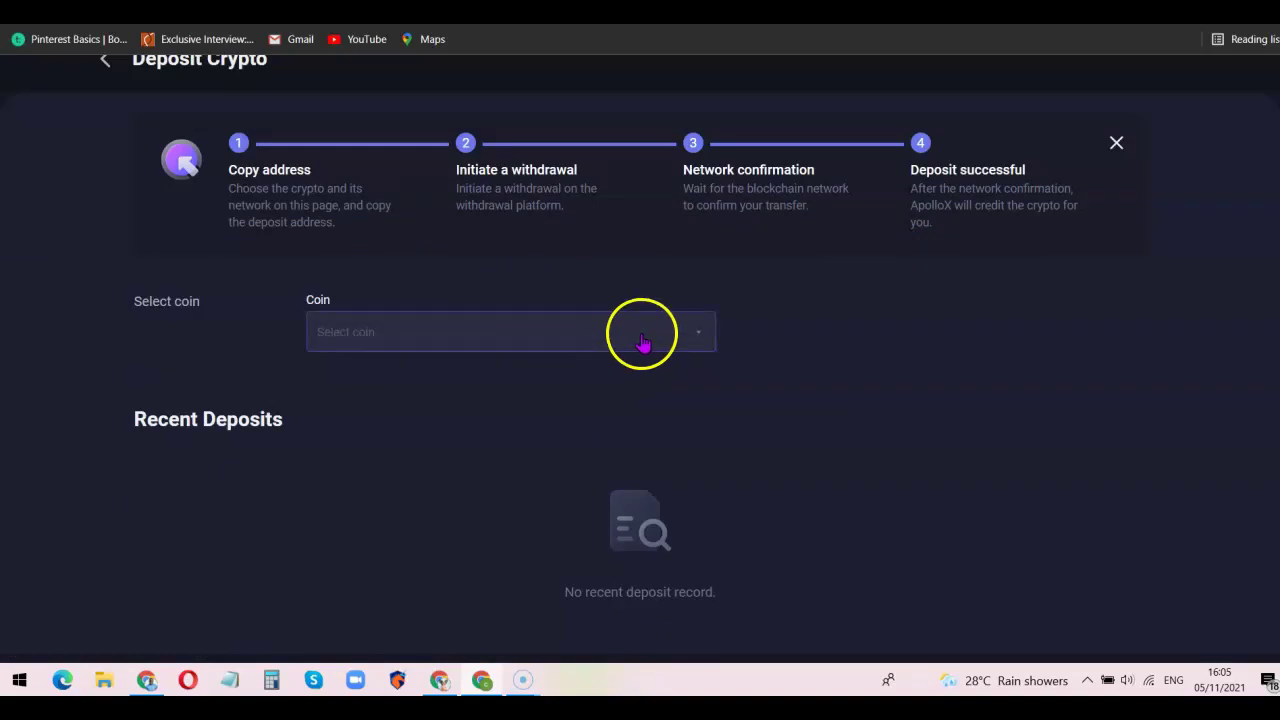
Generate a USDT deposit address on the Tron (TRC20) network in ApolloX.
left_click(642, 340)
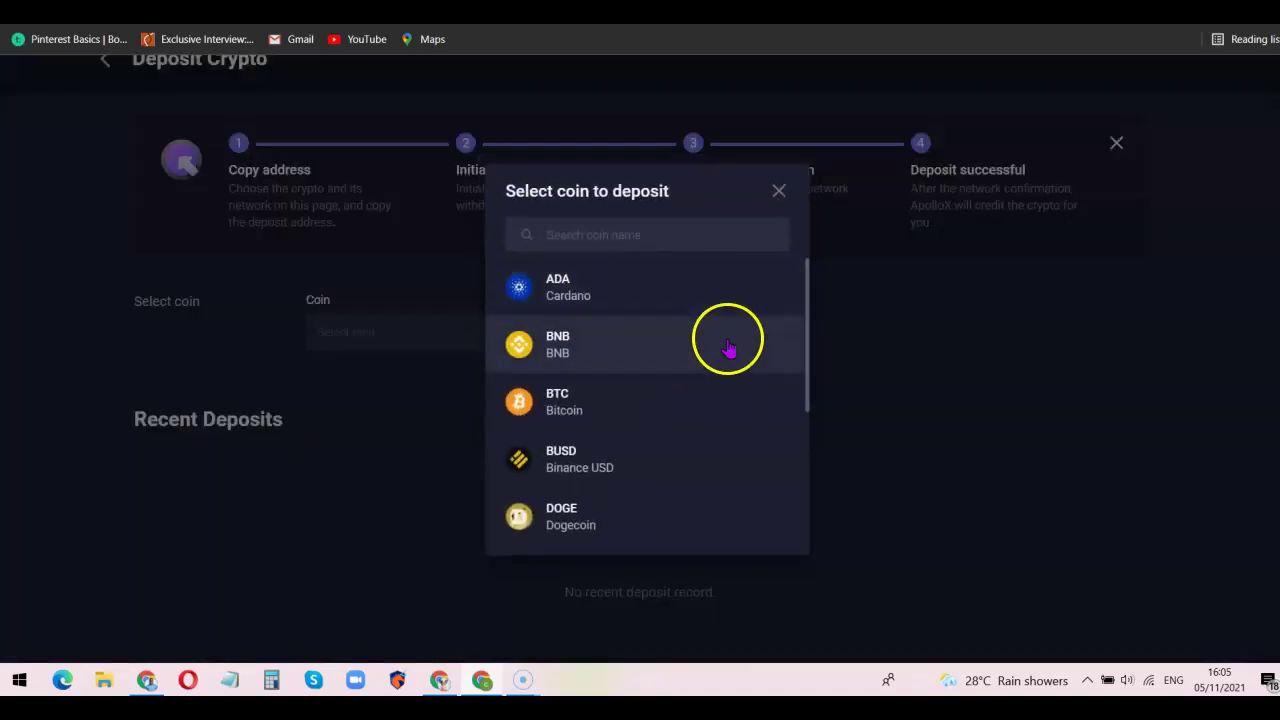
scroll(711, 316, "down", 3)
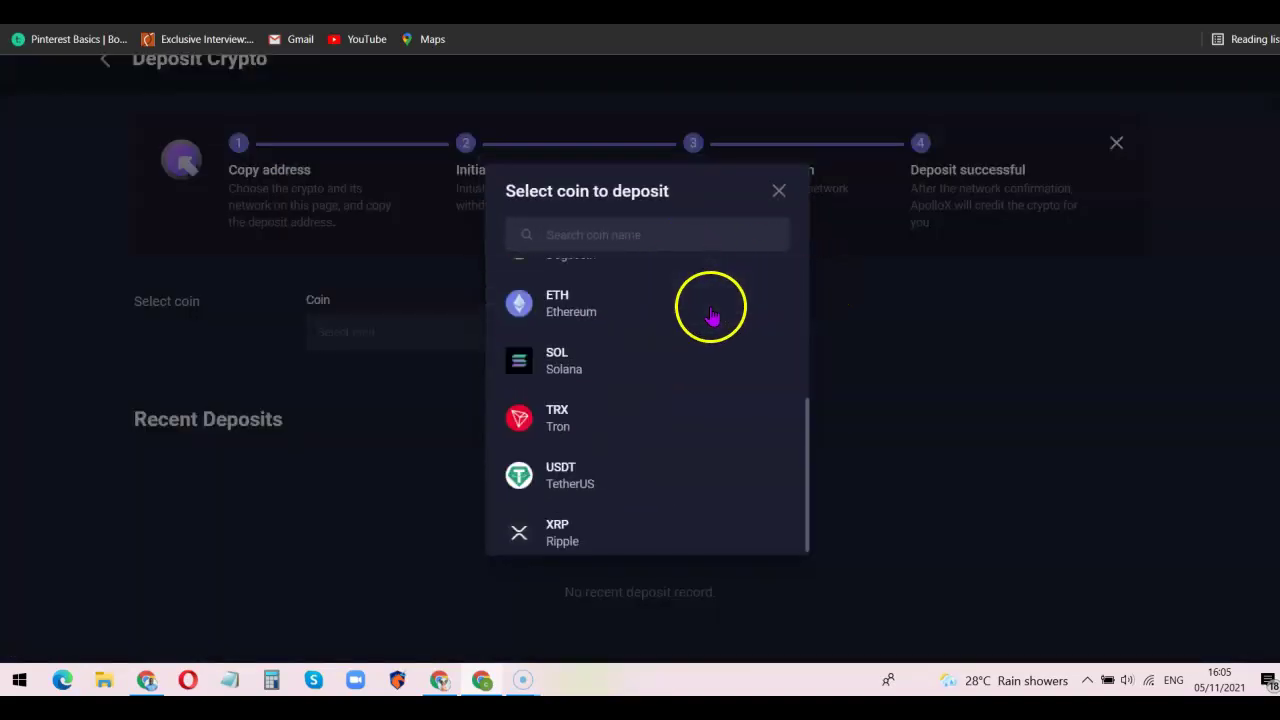
left_click(566, 472)
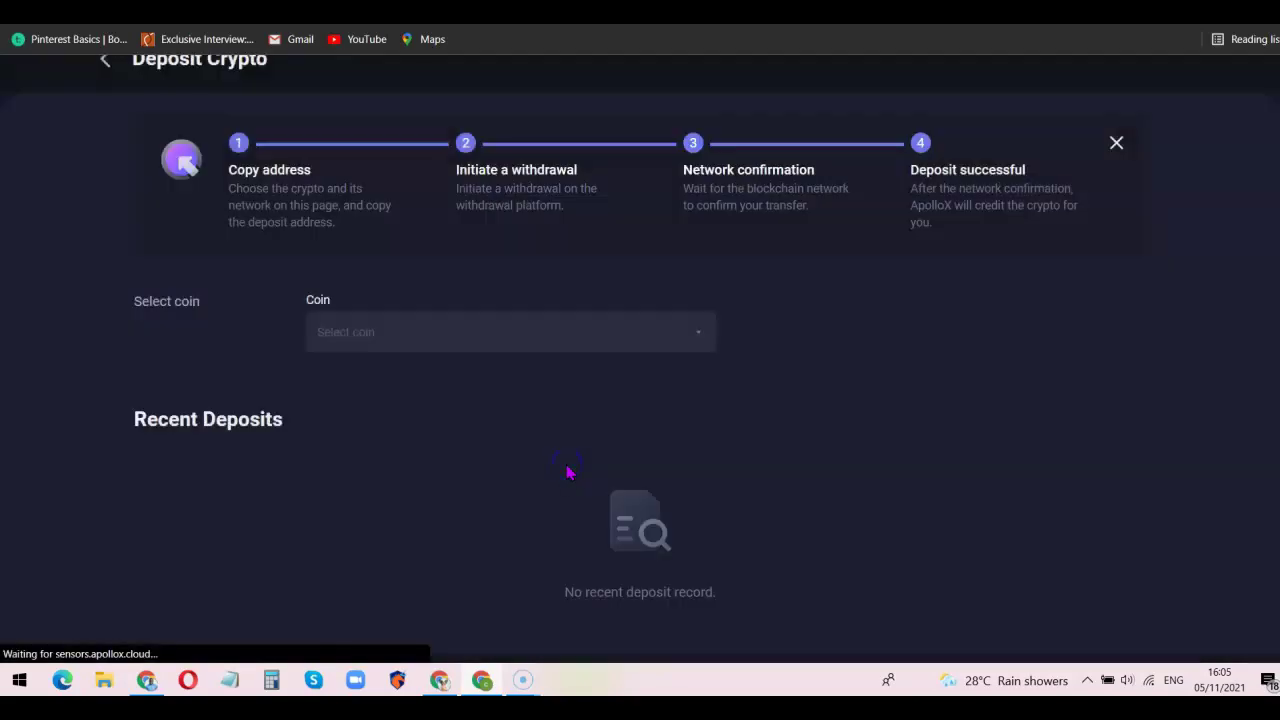
left_click(638, 338)
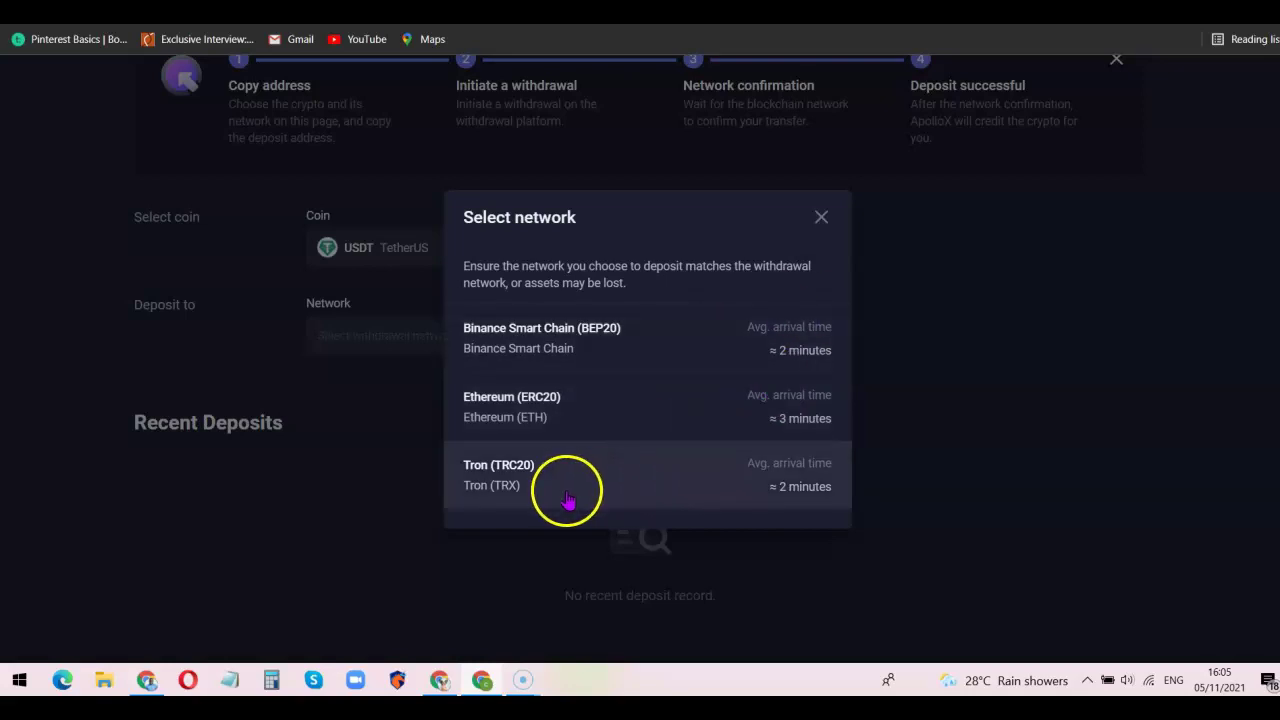
left_click(563, 490)
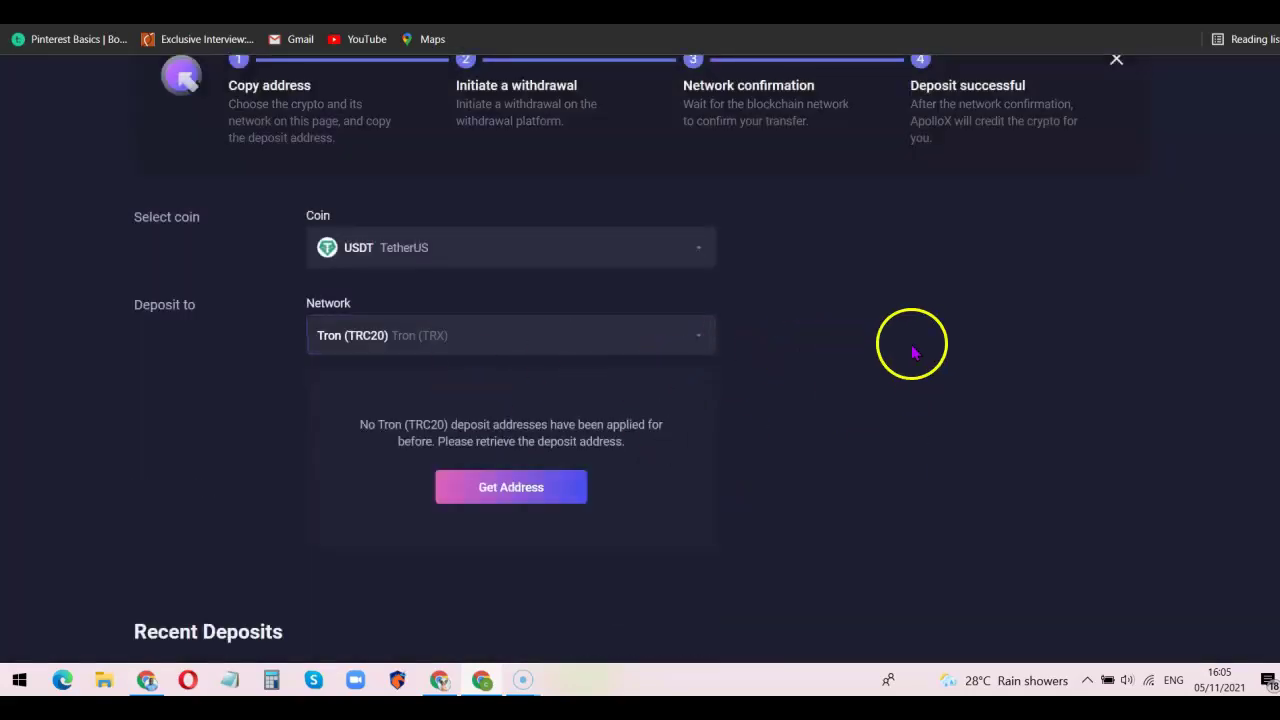
scroll(880, 360, "down", 1)
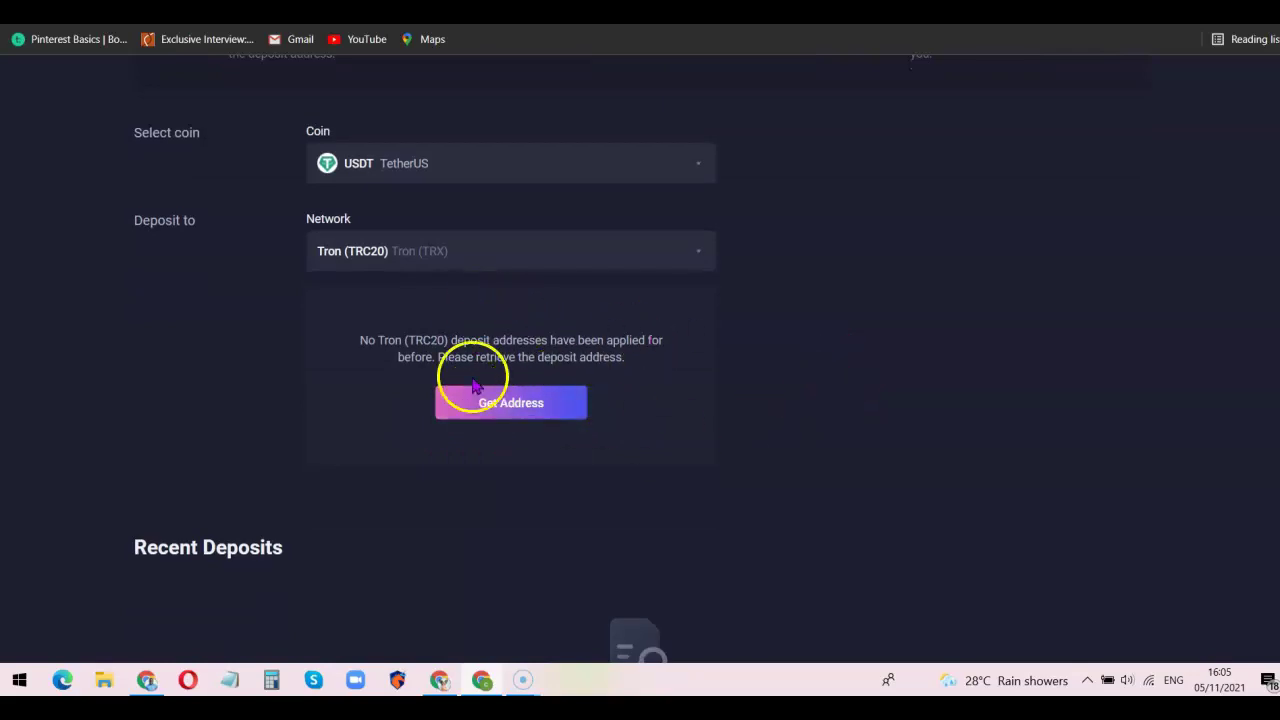
left_click(523, 404)
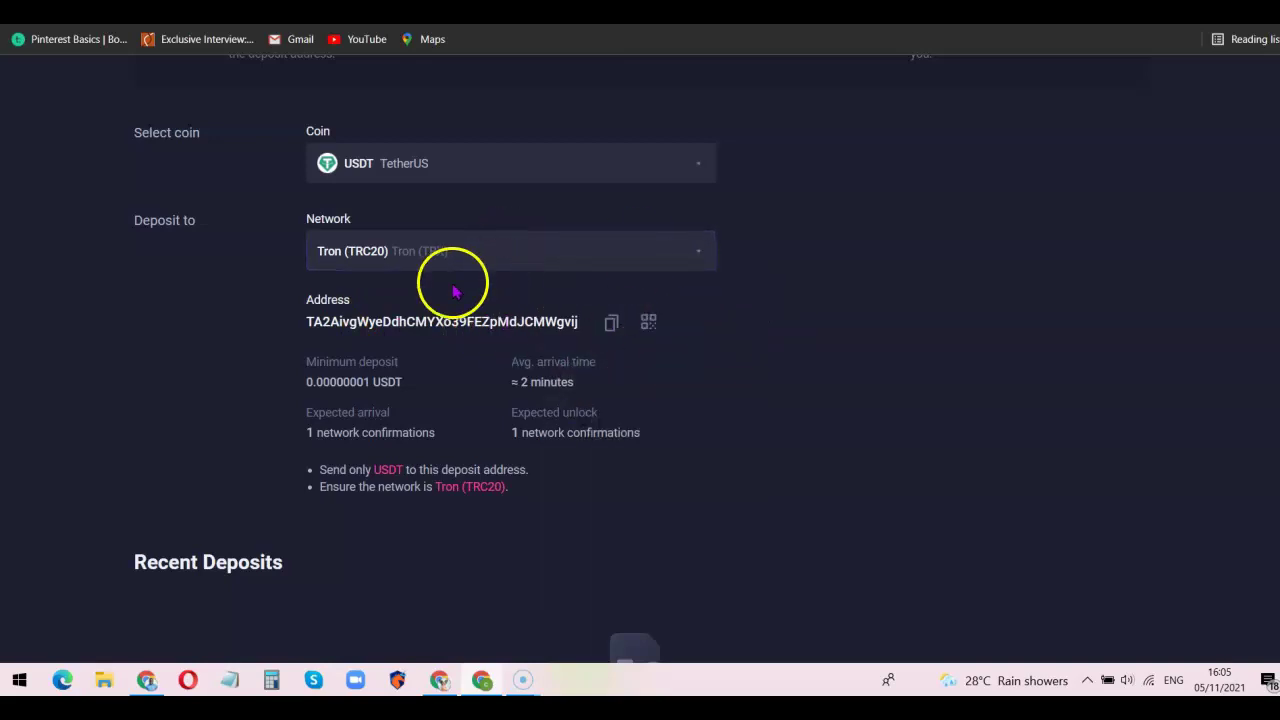
Copy the TRC20 deposit address and go to the Binance wallet.
scroll(520, 350, "up", 1)
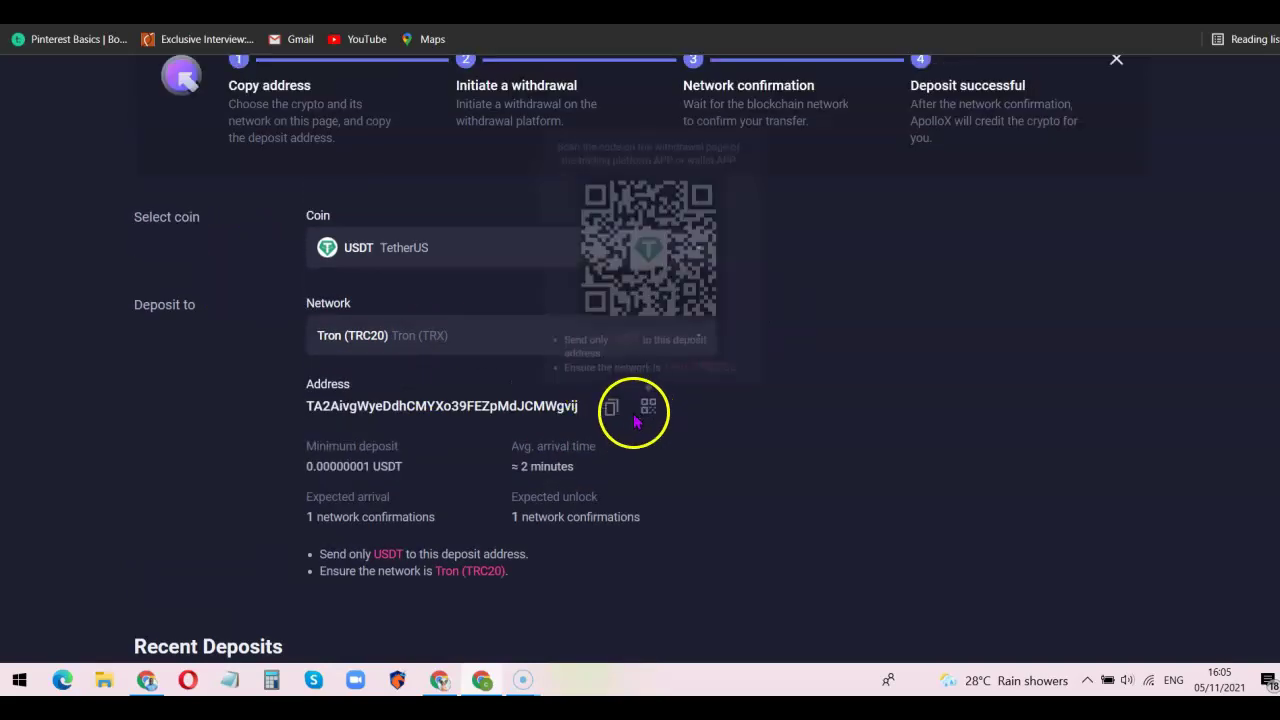
left_click(614, 410)
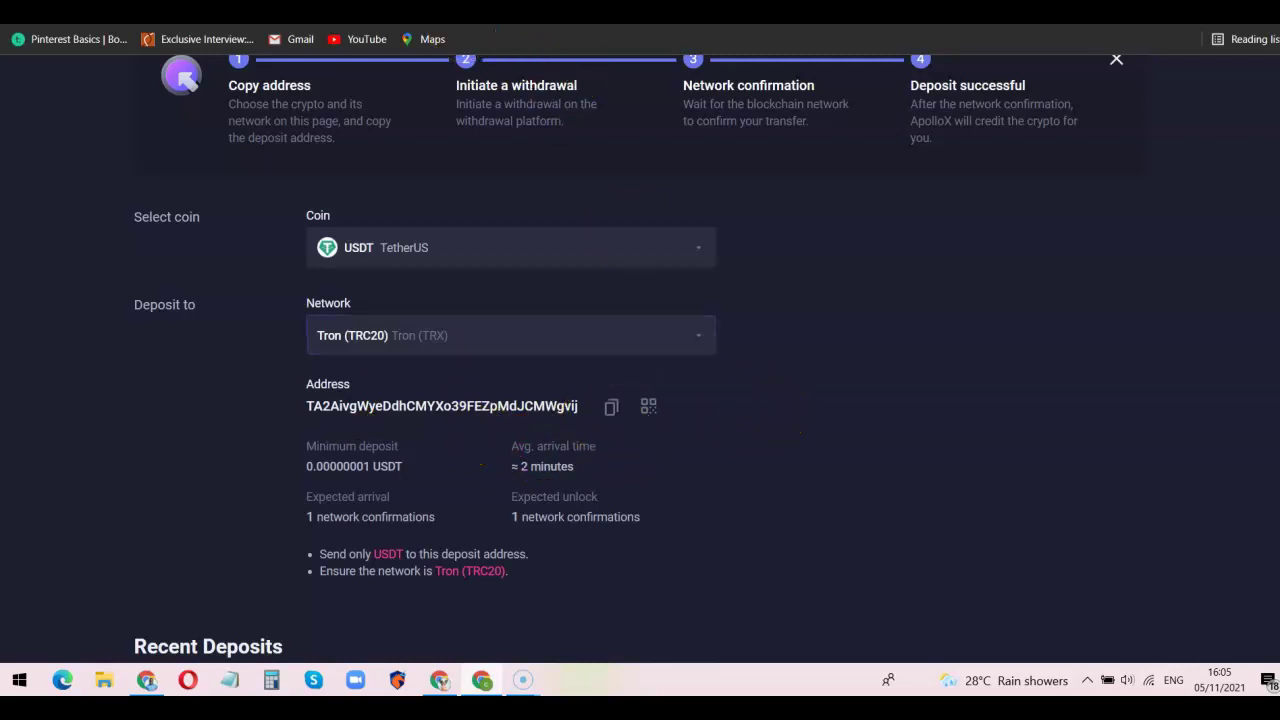
left_click(181, 76)
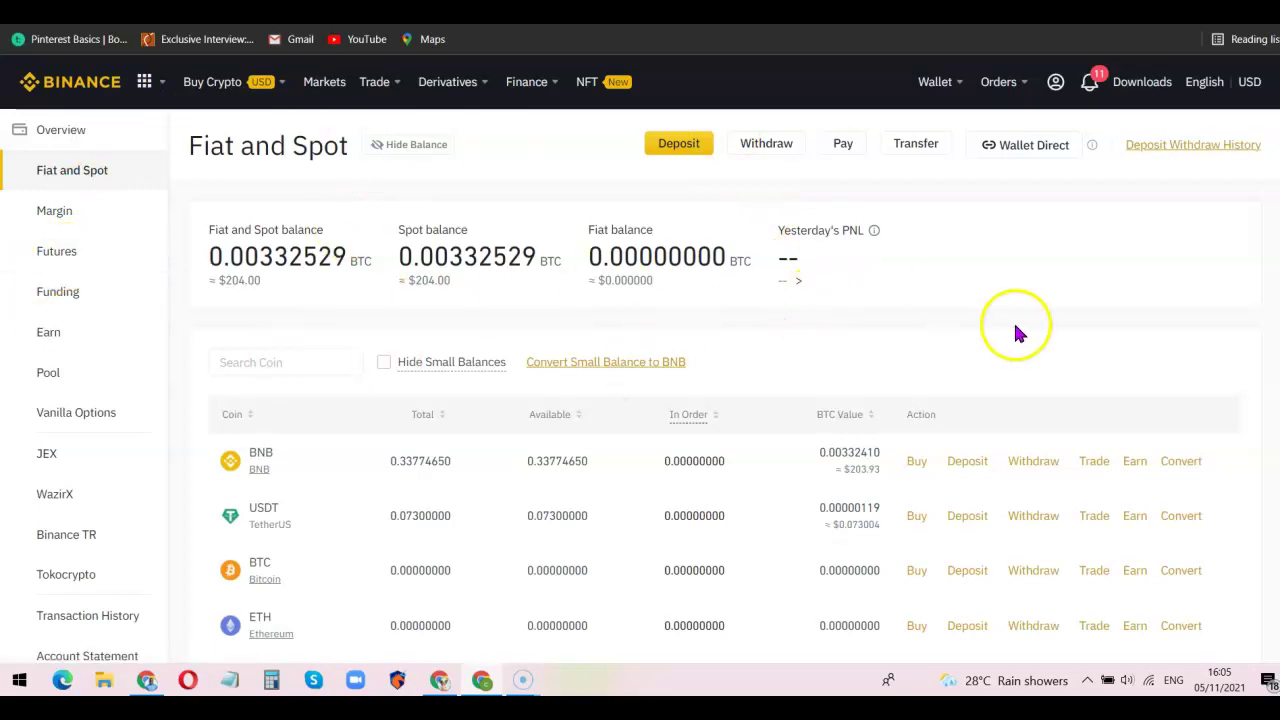
Start a Binance USDT withdrawal on Tron (TRC20) and paste the ApolloX address.
left_click(777, 145)
left_click(699, 171)
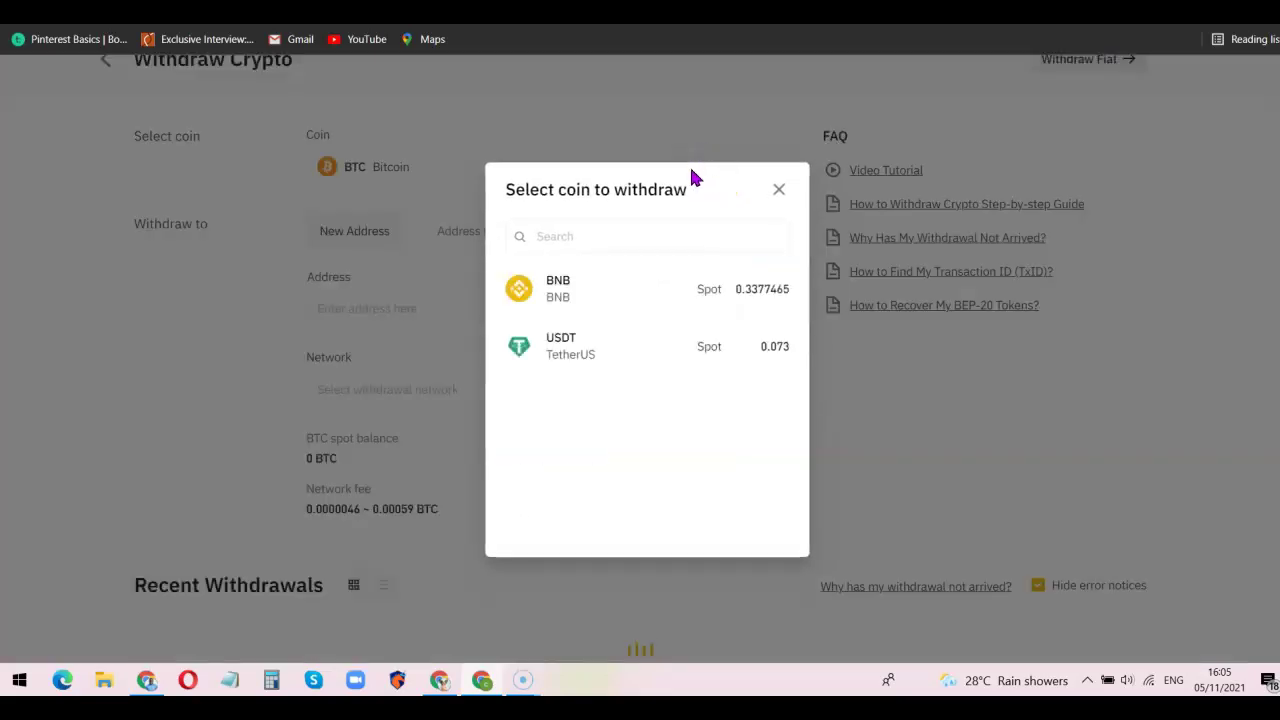
left_click(627, 333)
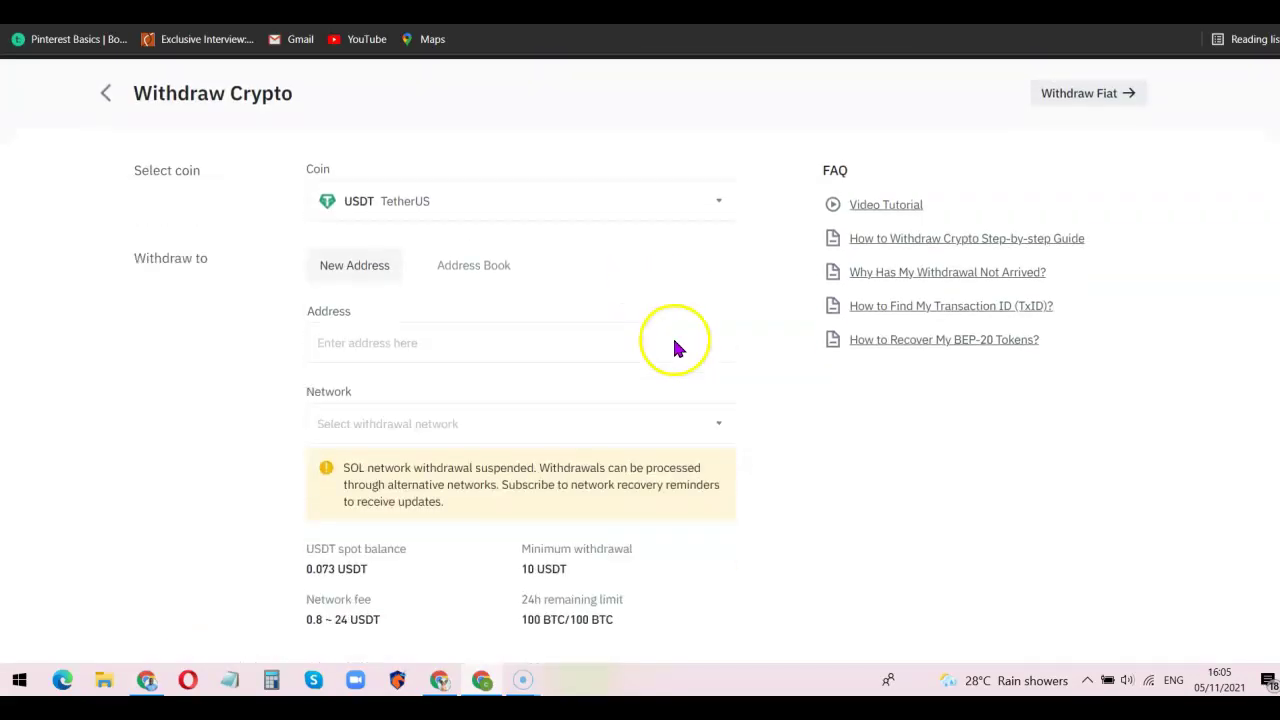
left_click(702, 388)
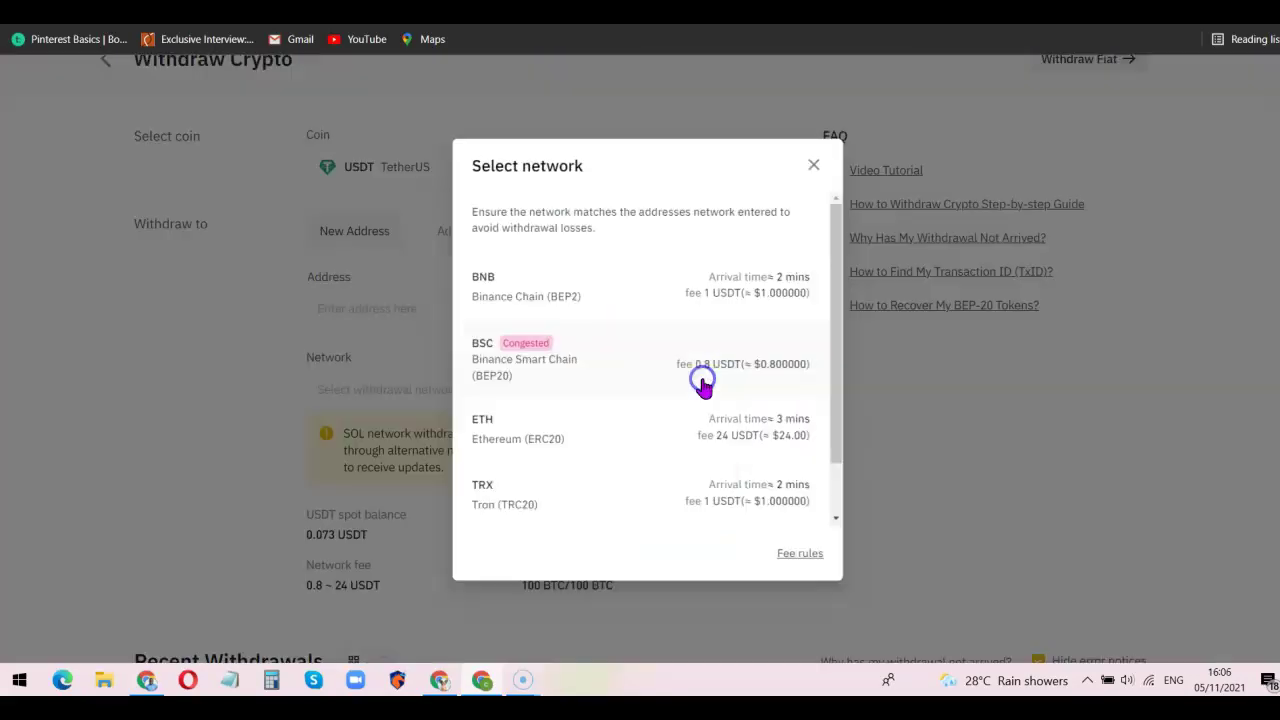
left_click(533, 502)
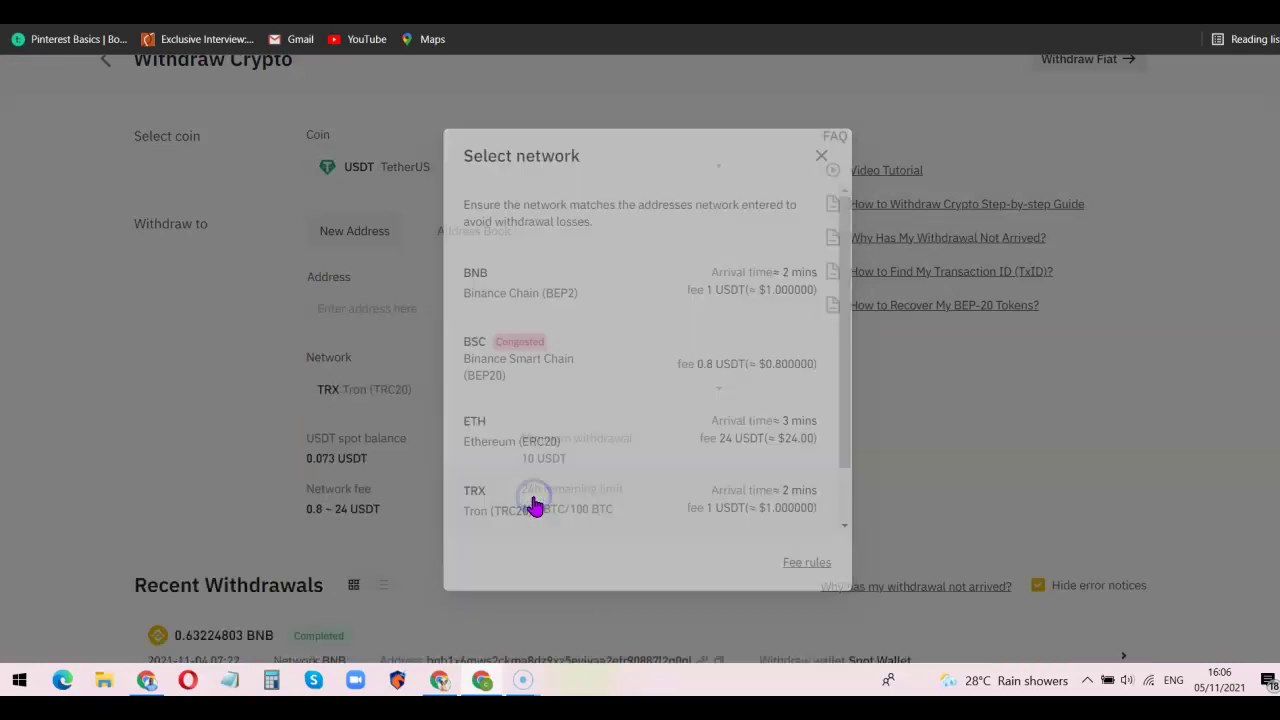
left_click(519, 307)
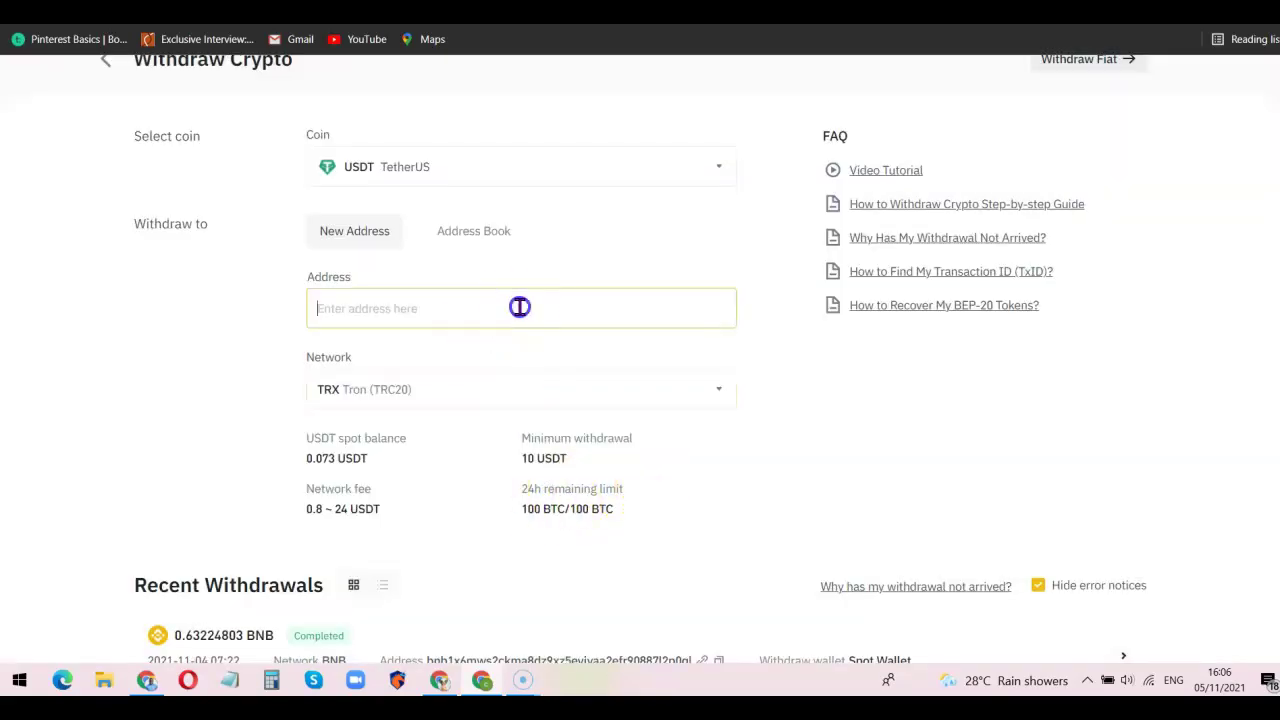
key("ctrl+v")
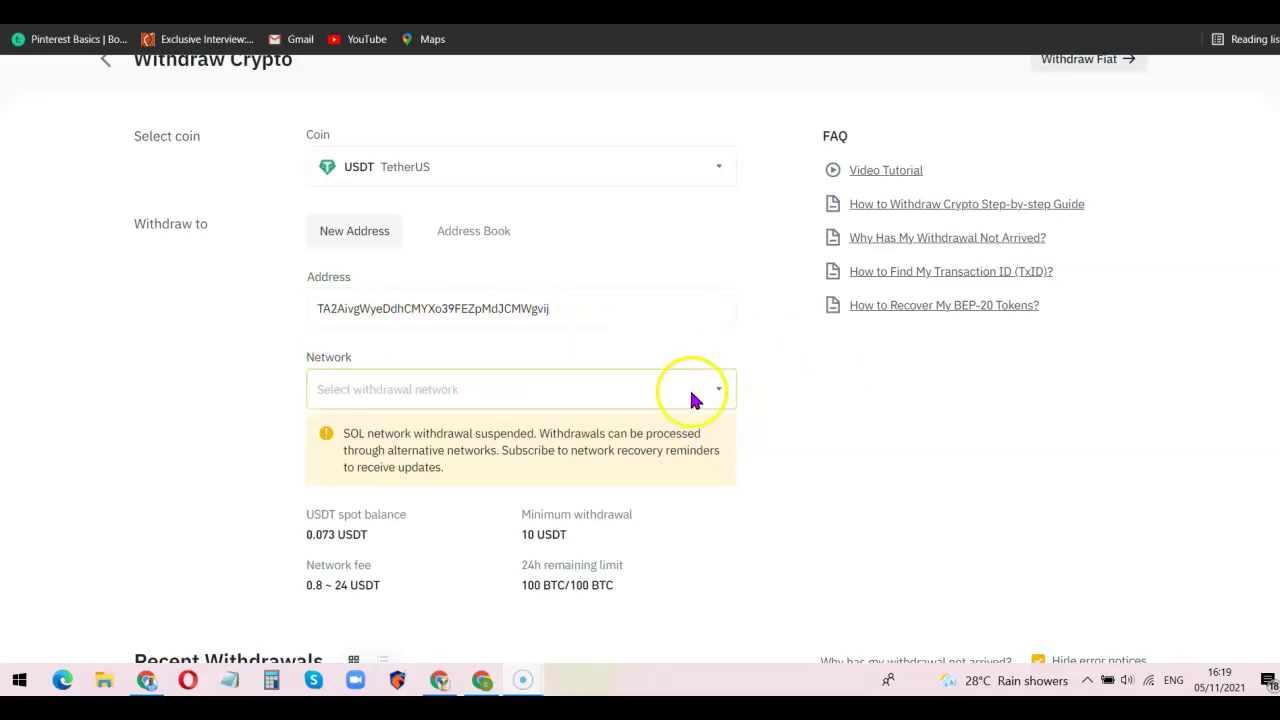
Reselect the Tron (TRC20) network and enter 10 as the withdrawal amount.
left_click(724, 392)
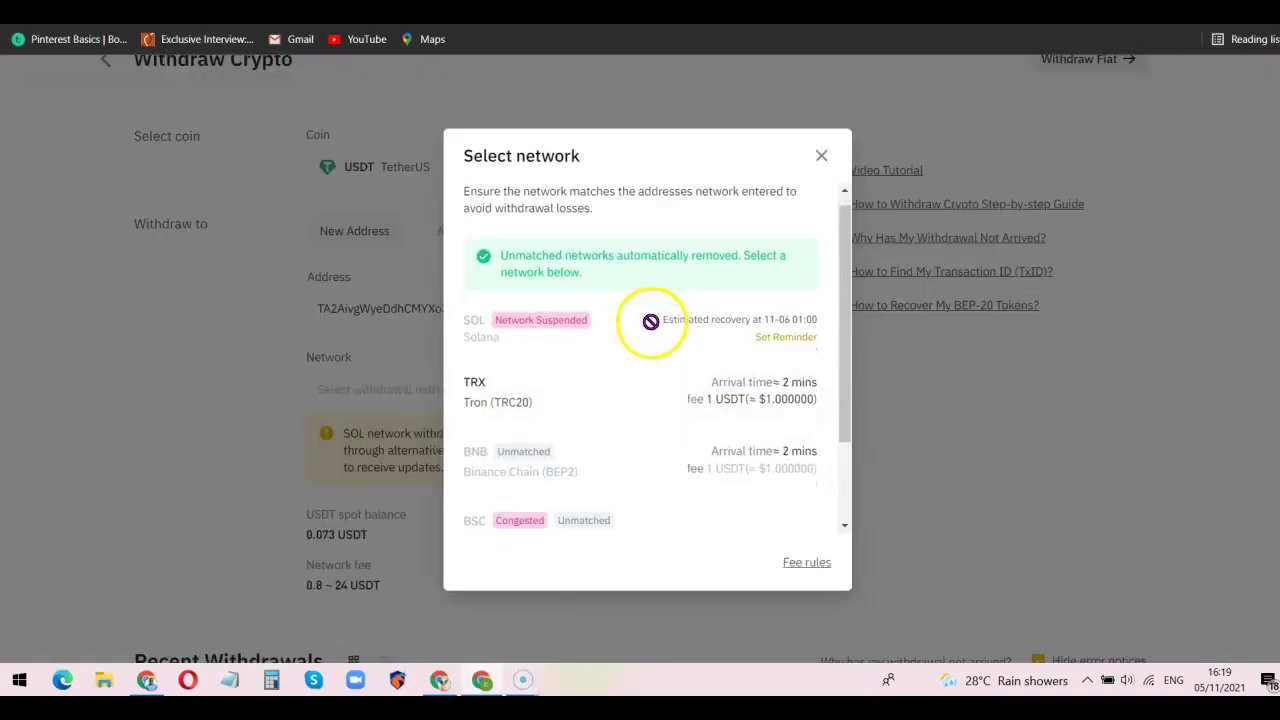
scroll(651, 323, "down", 2)
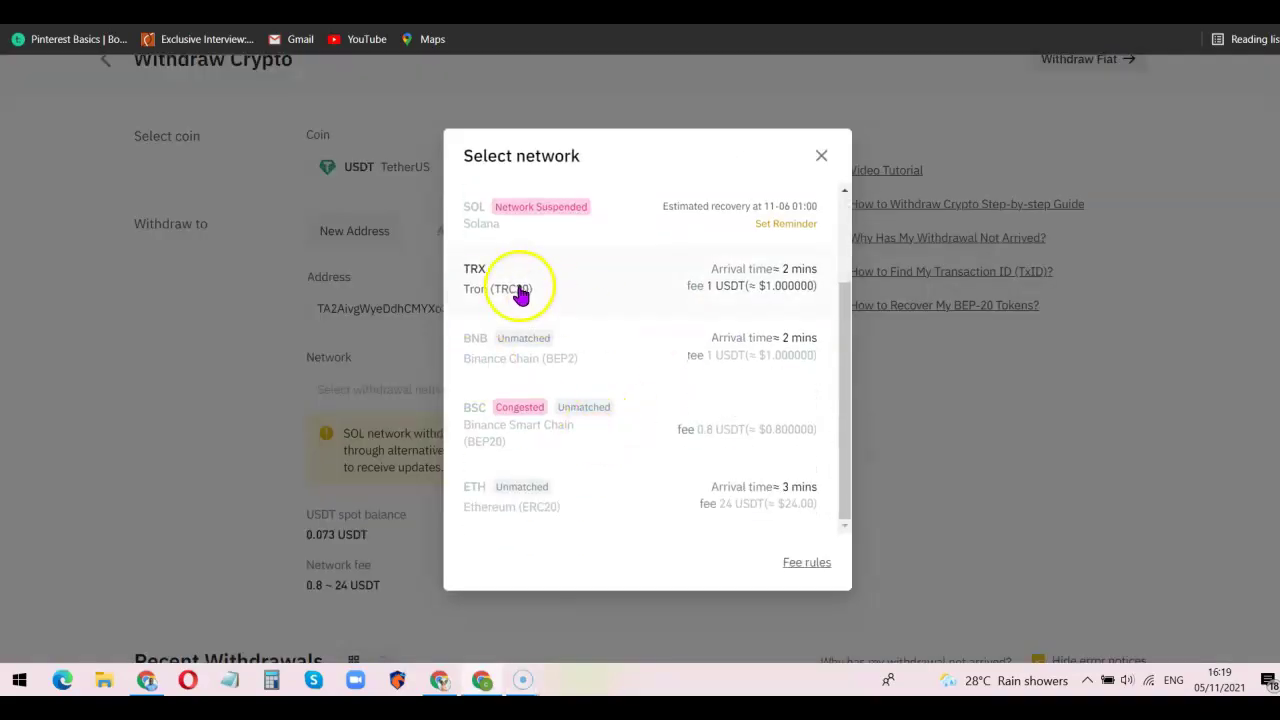
left_click(517, 289)
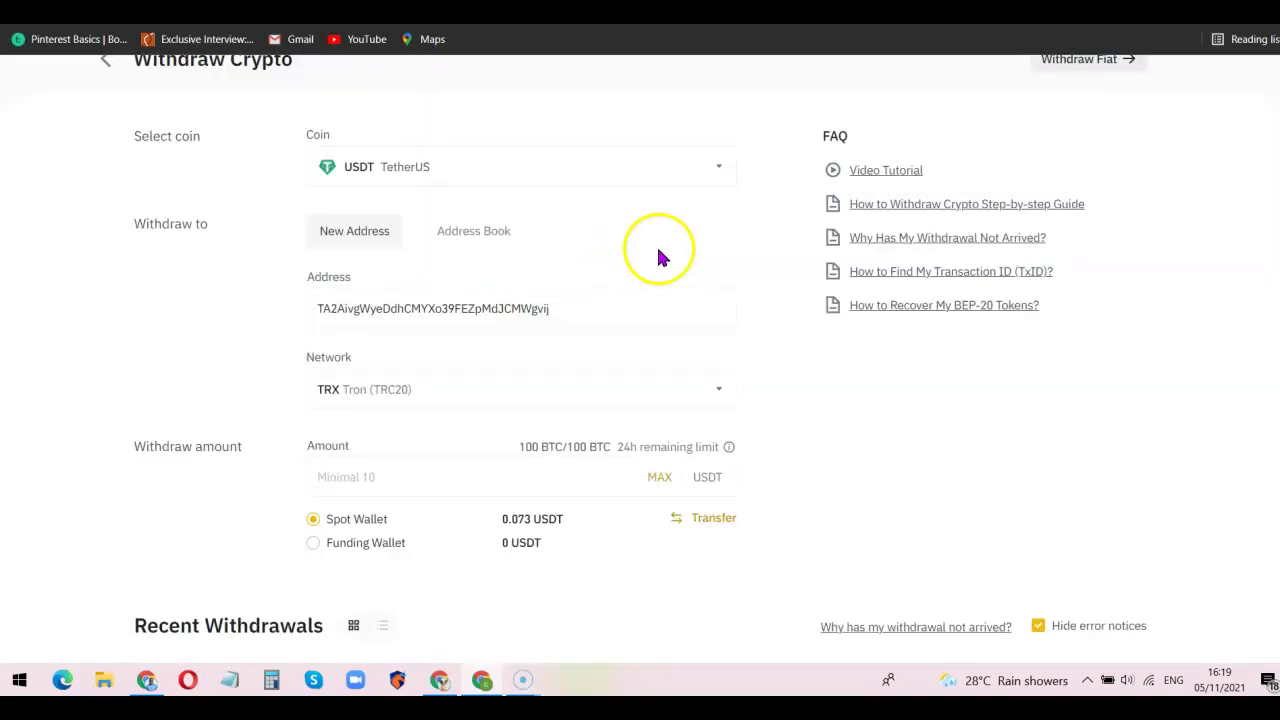
scroll(658, 258, "down", 1)
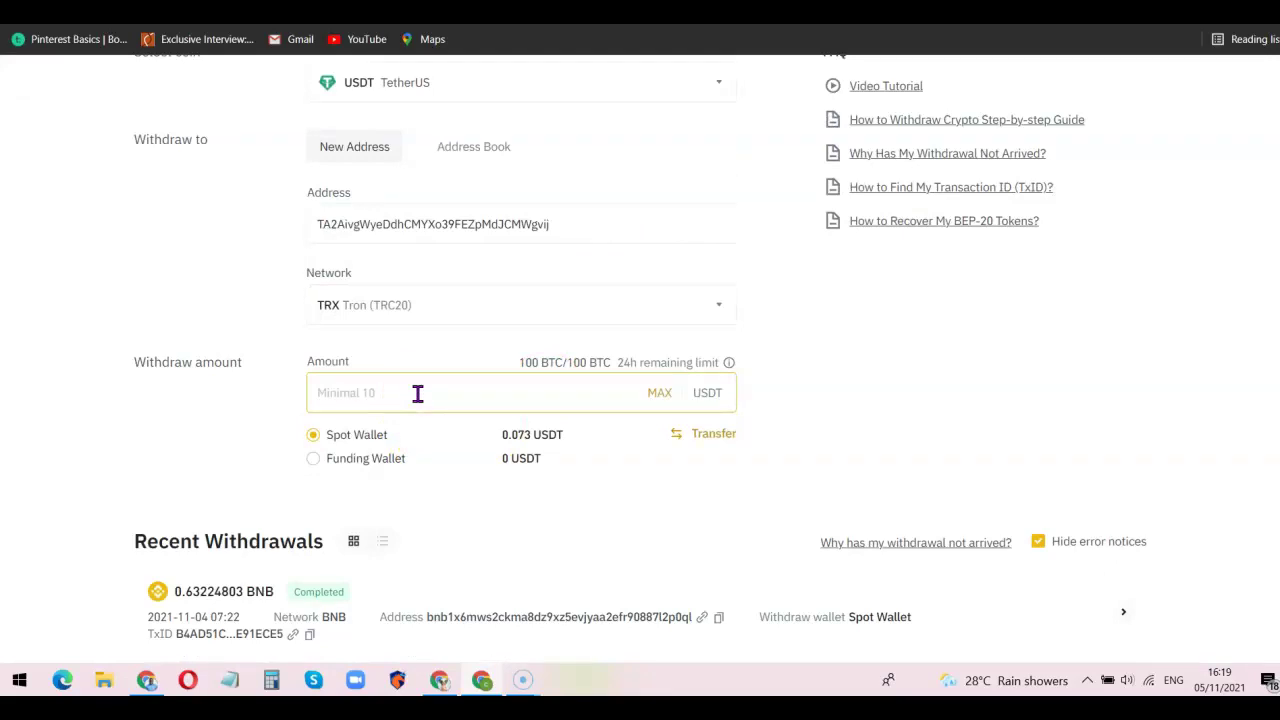
type("10")
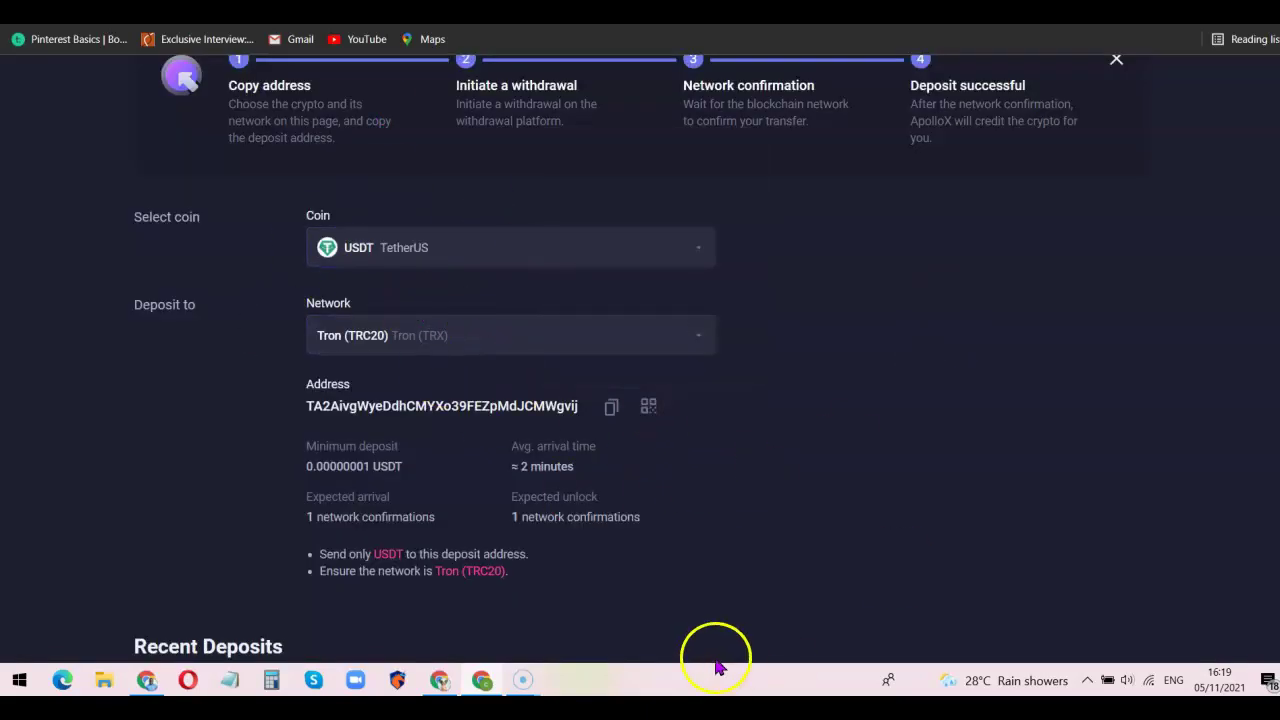
From ApolloX Wallet > Overview, start a withdrawal and select USDT TetherUS as the coin.
scroll(551, 497, "up", 3)
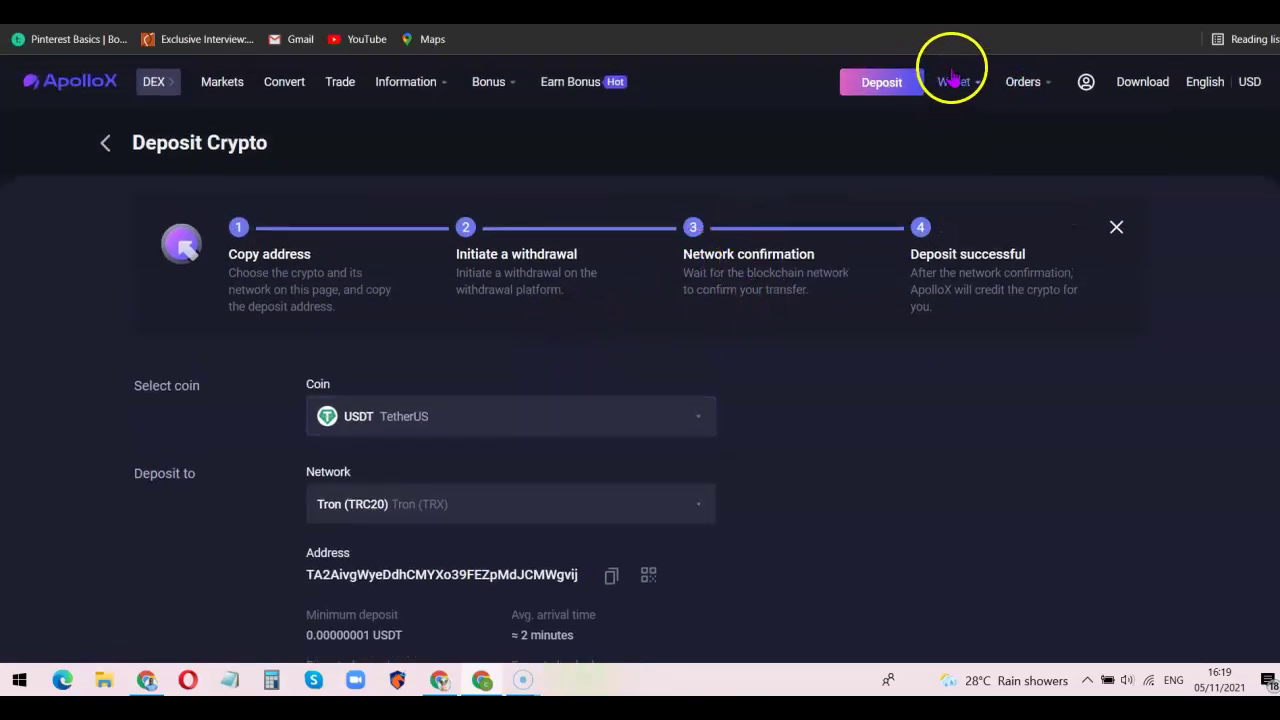
mouse_move(967, 88)
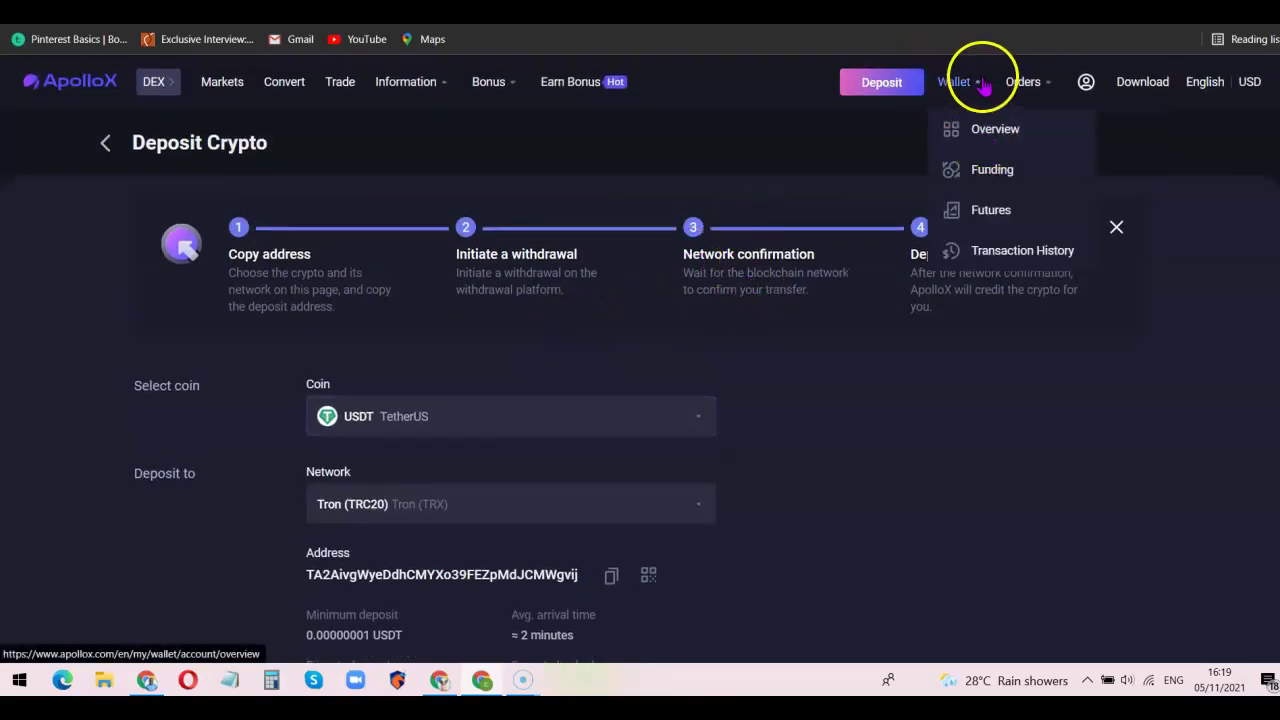
mouse_move(1008, 84)
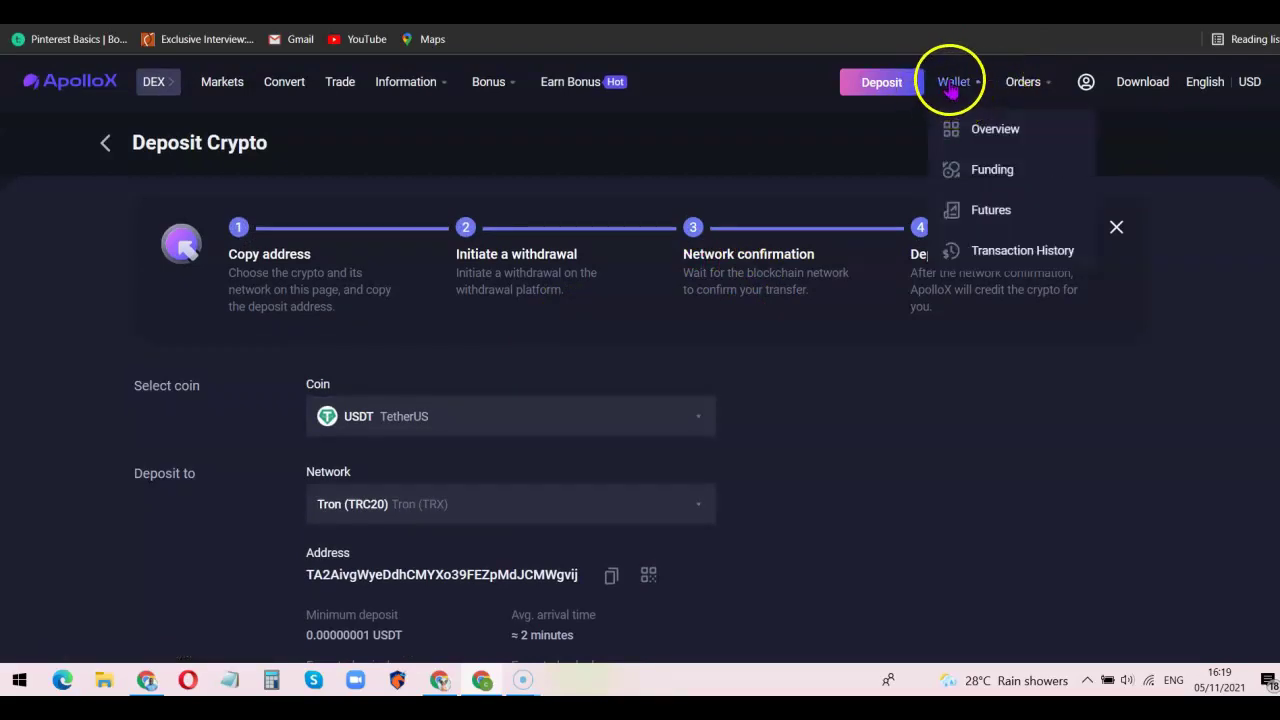
left_click(988, 140)
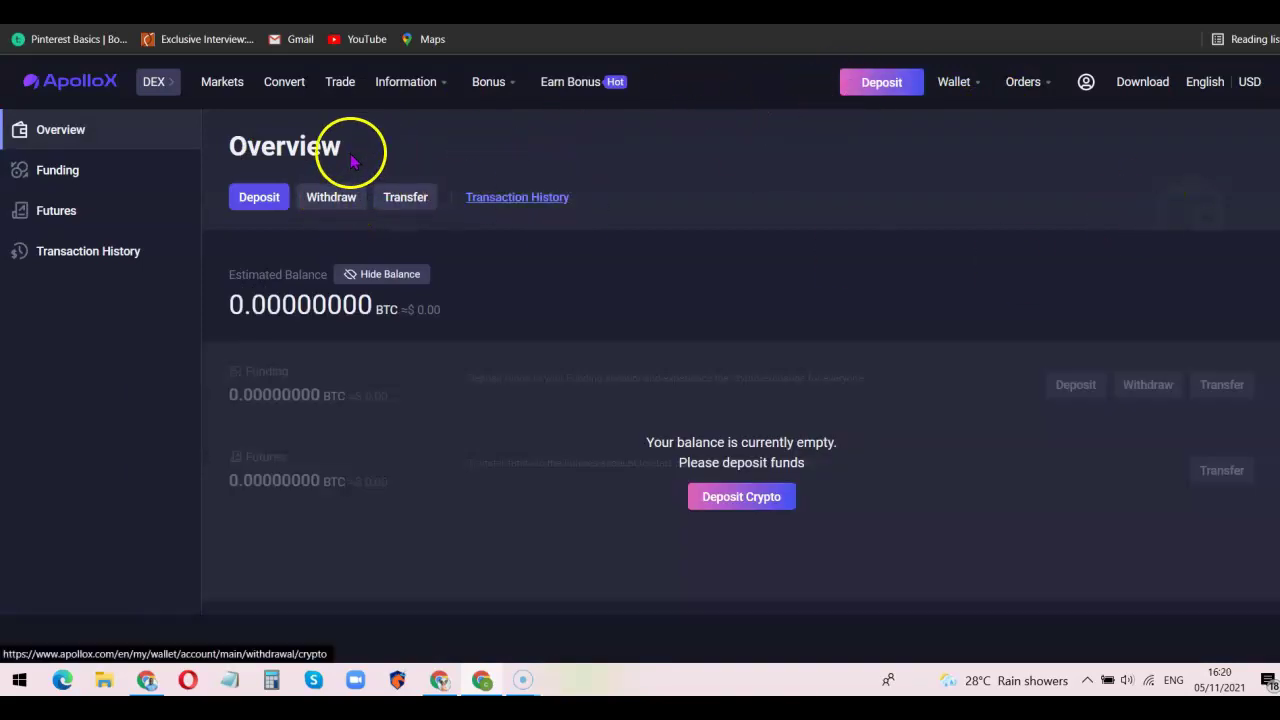
left_click(352, 206)
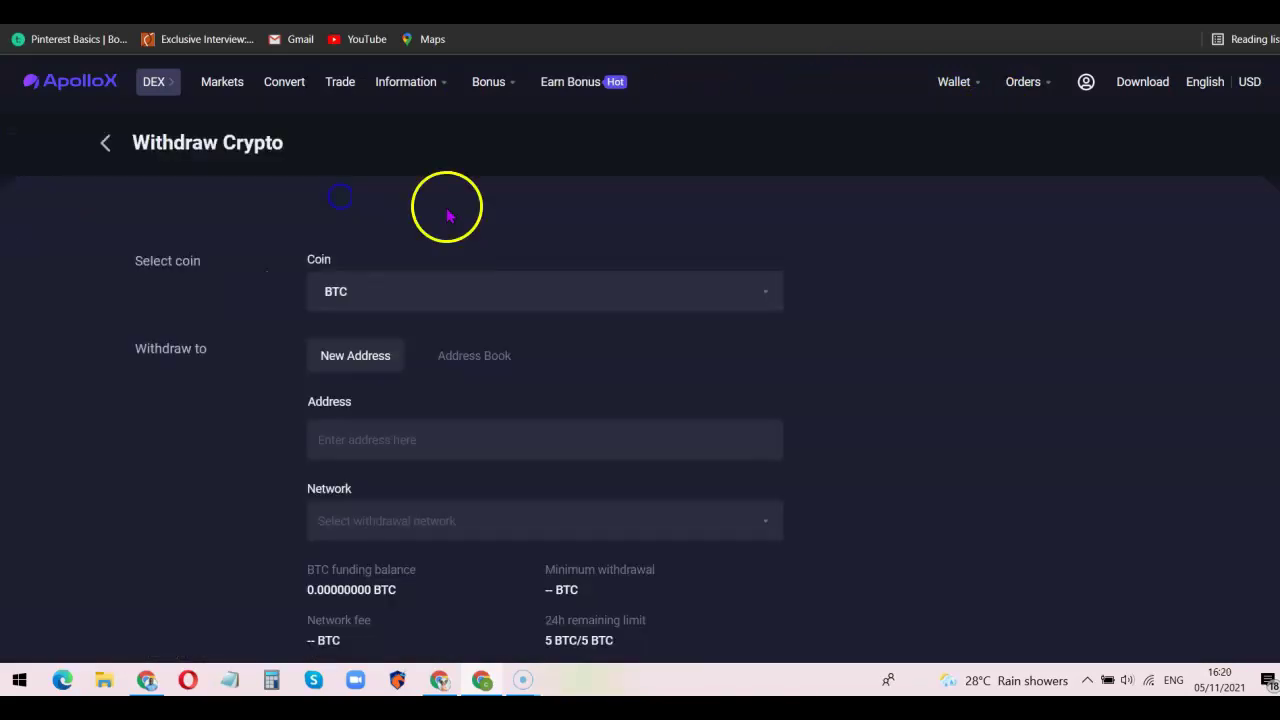
left_click(702, 291)
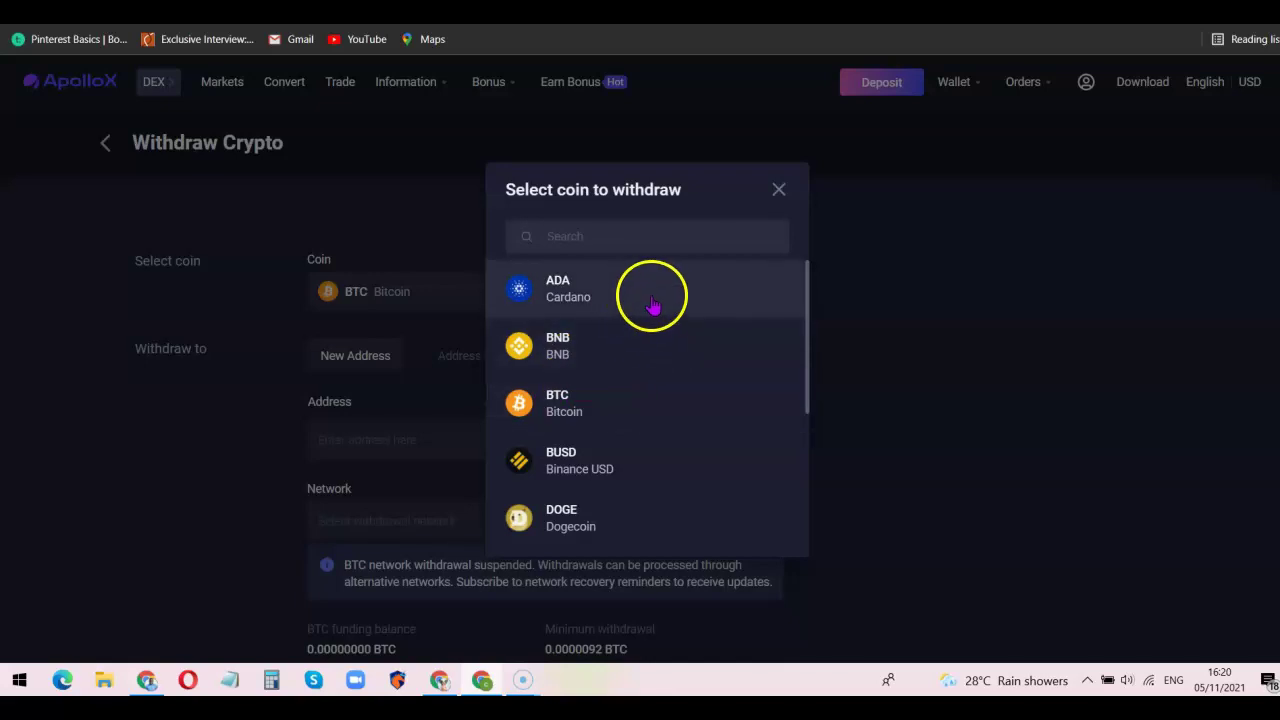
scroll(625, 403, "down", 2)
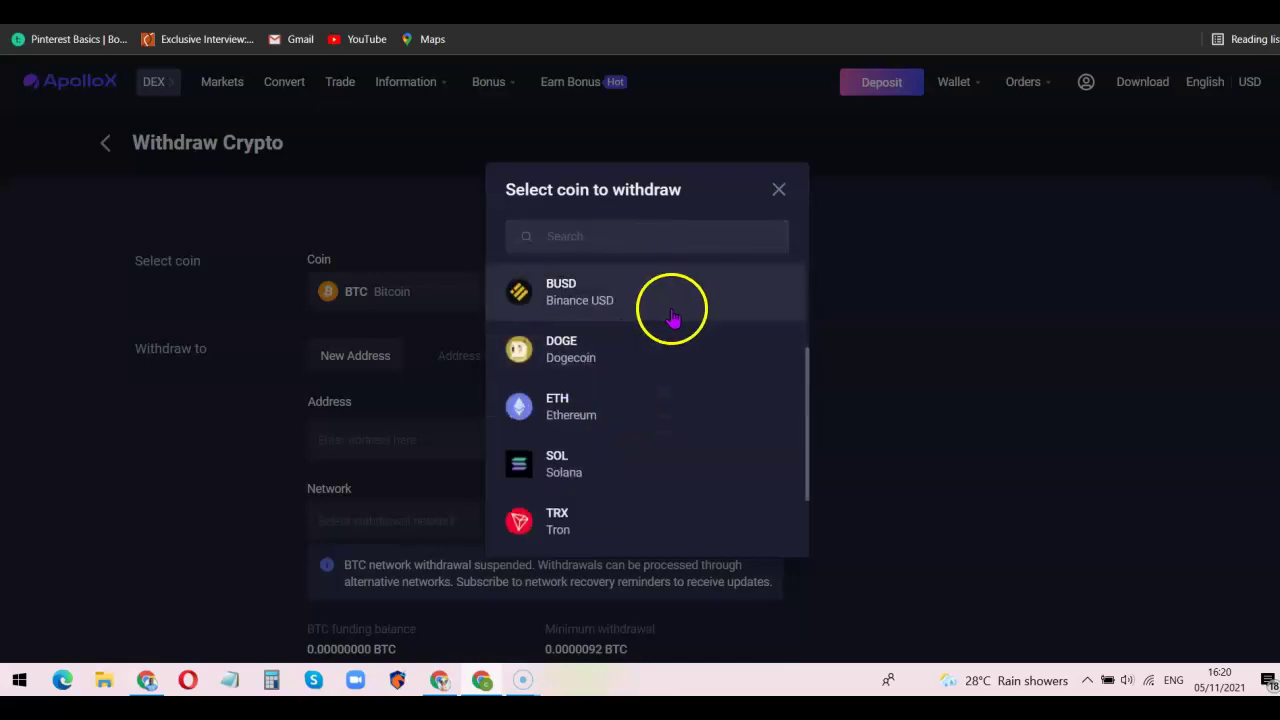
scroll(640, 380, "down", 2)
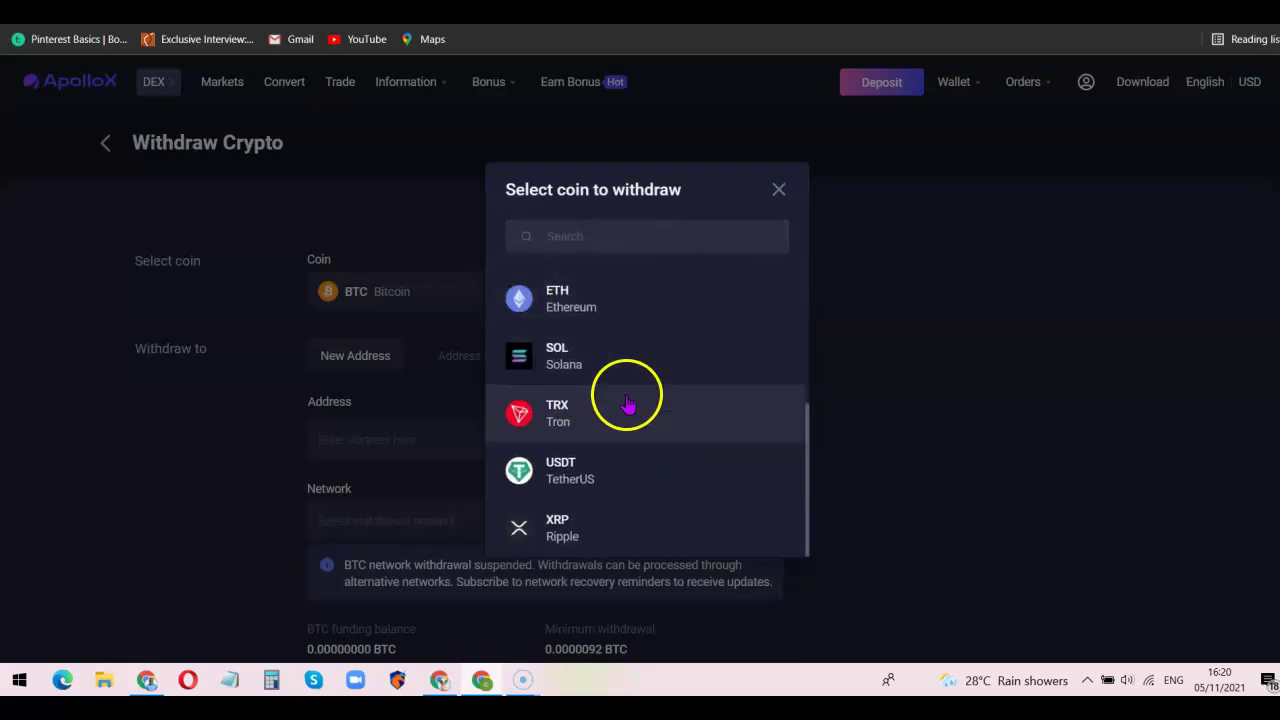
left_click(600, 470)
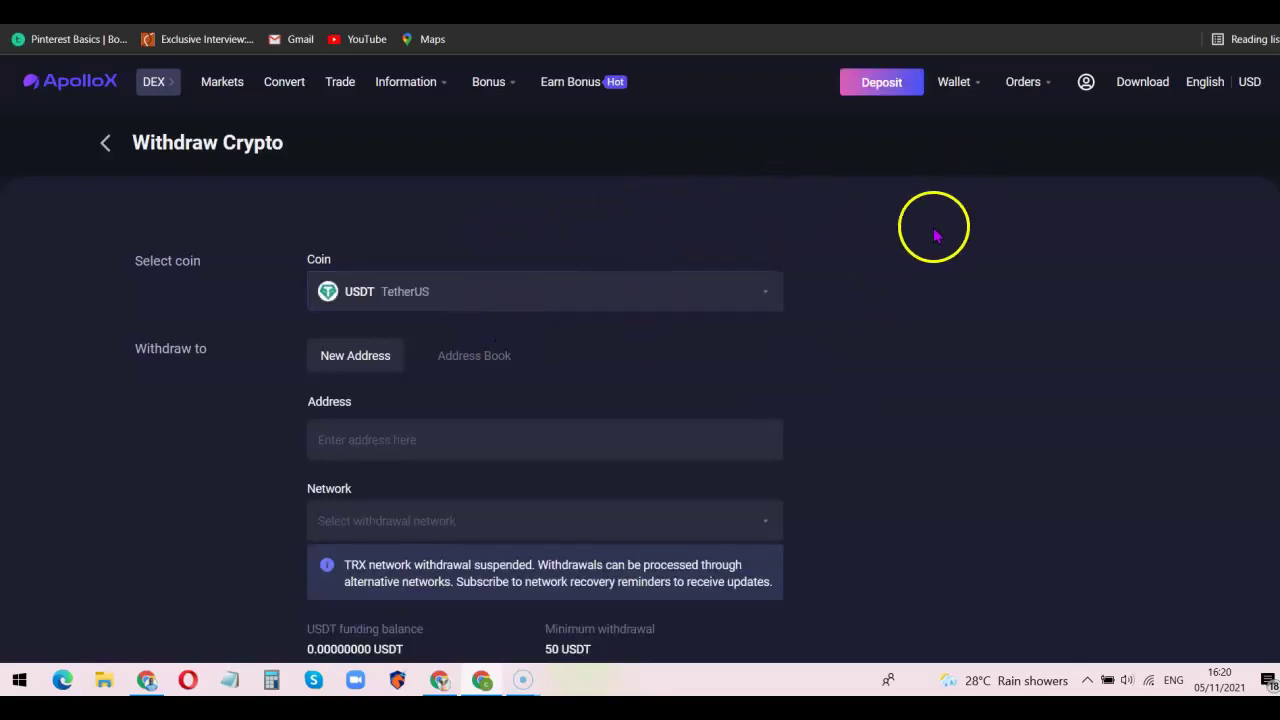
scroll(467, 343, "down", 1)
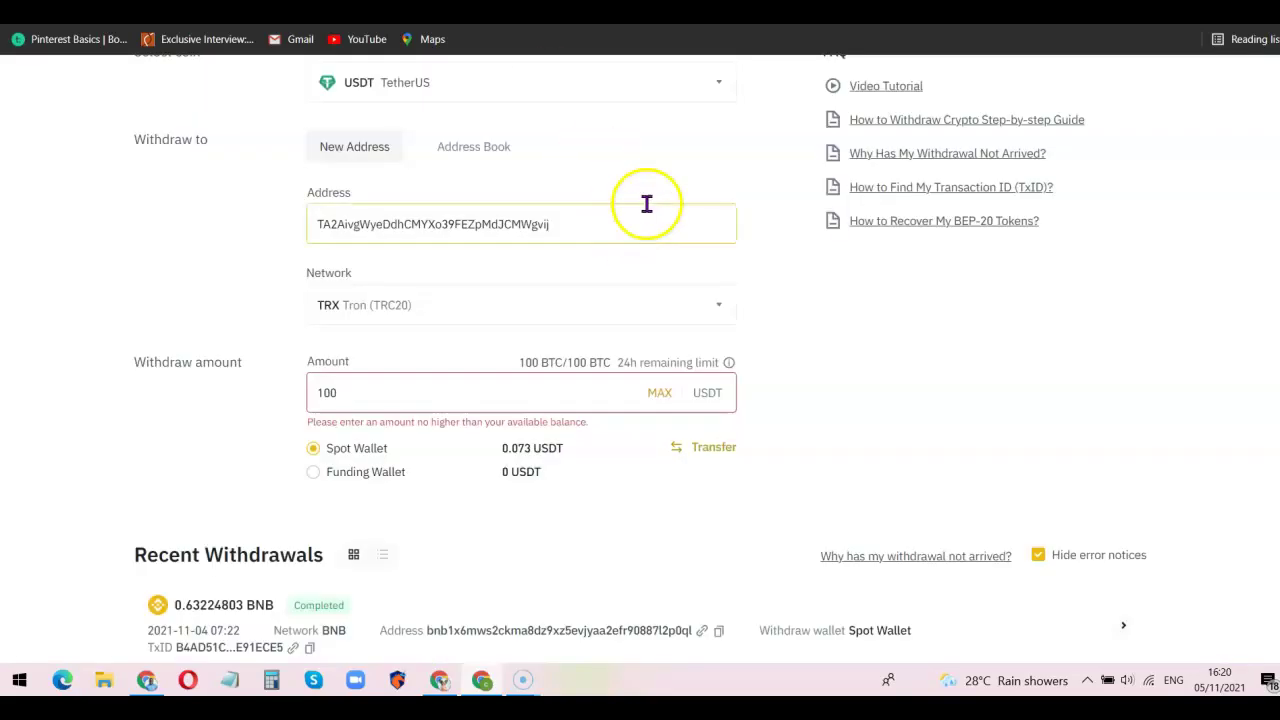
Show Binance's USDT deposit address on TRX Tron (TRC20) via Fiat and Spot > Deposit.
scroll(726, 283, "up", 2)
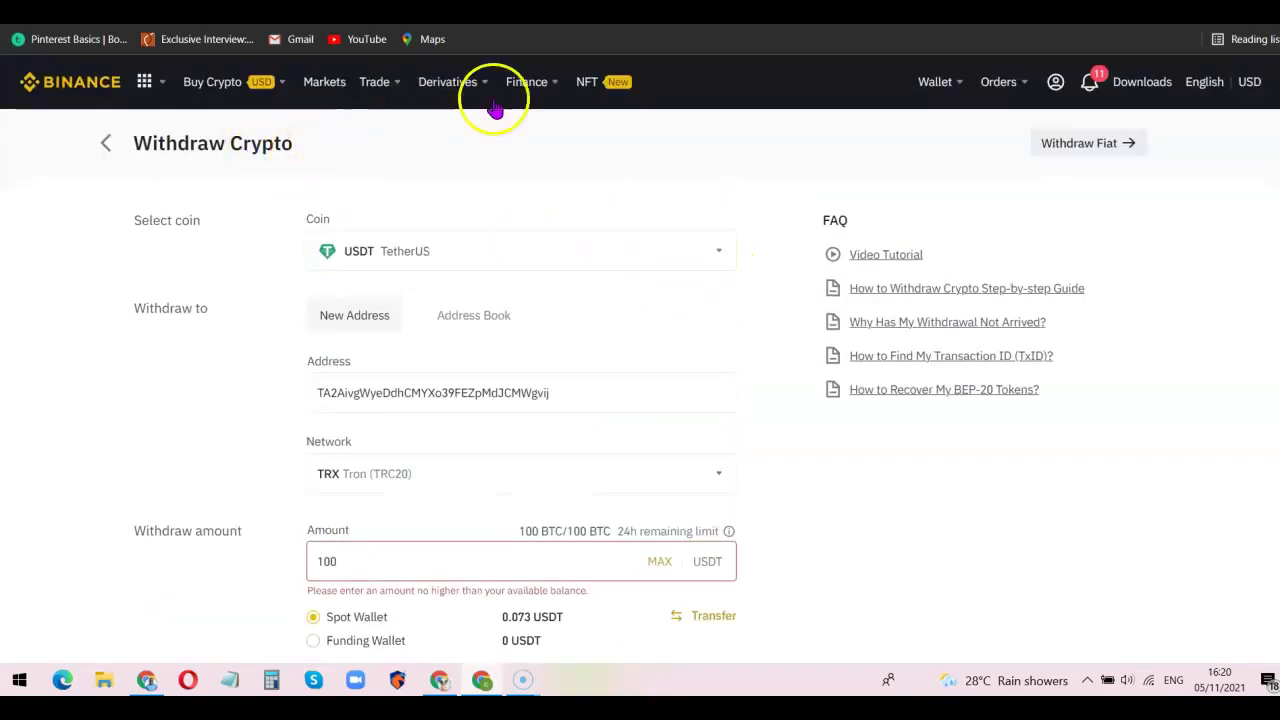
mouse_move(935, 88)
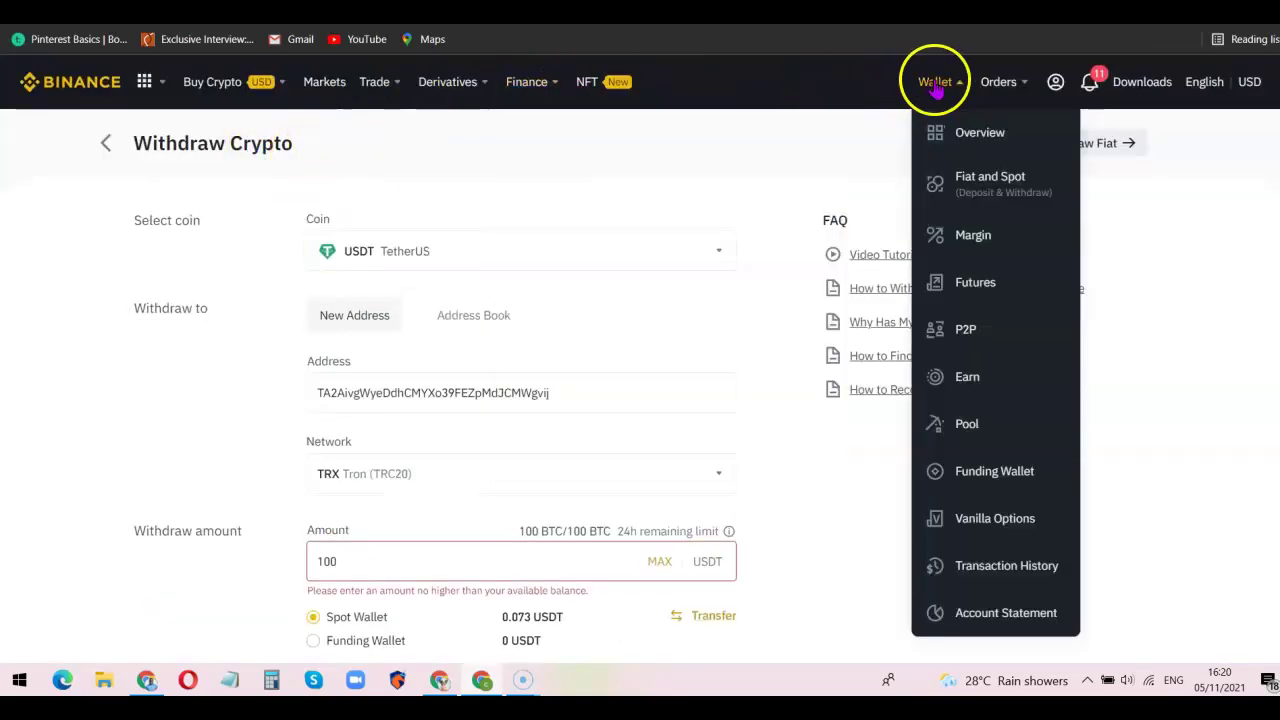
left_click(968, 186)
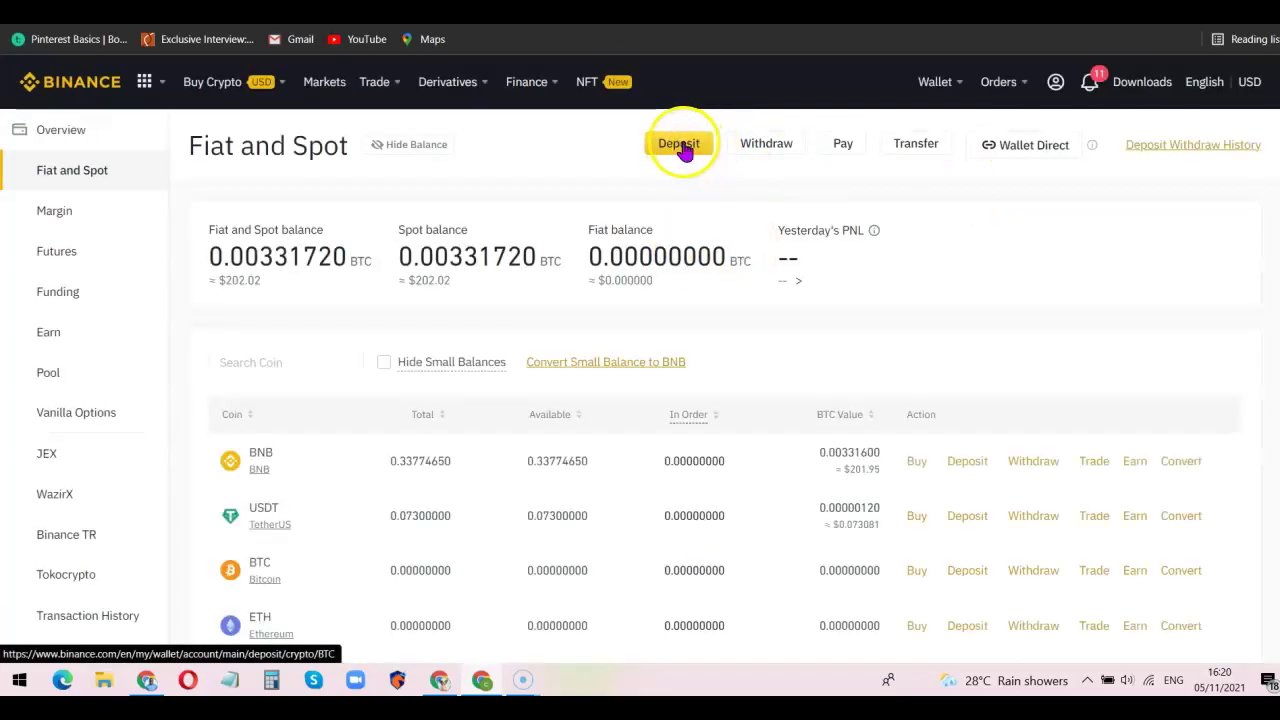
left_click(680, 145)
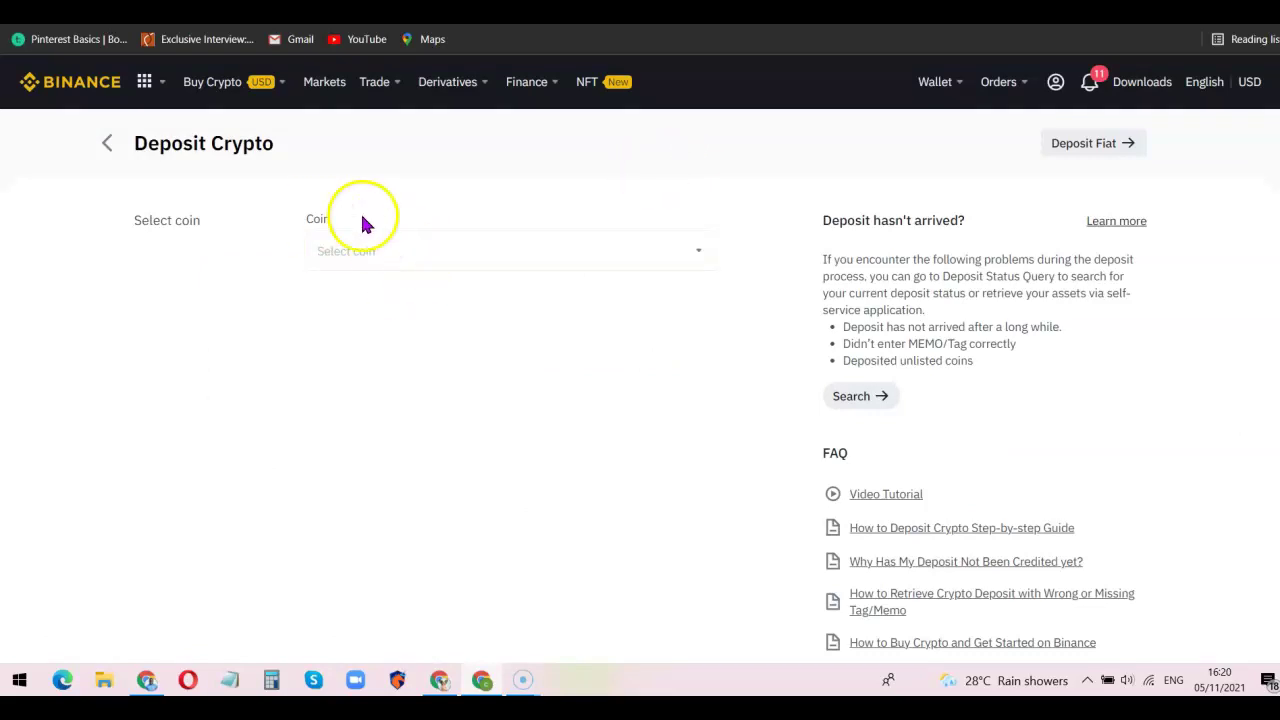
left_click(658, 258)
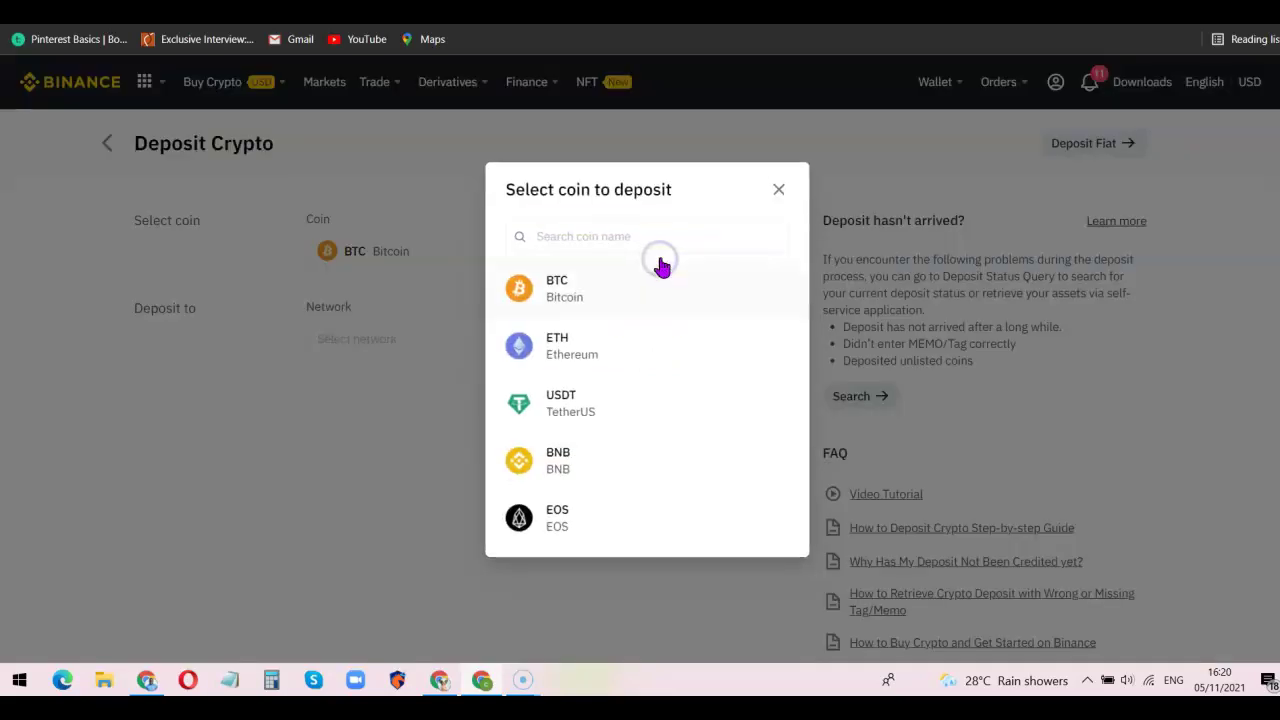
left_click(575, 410)
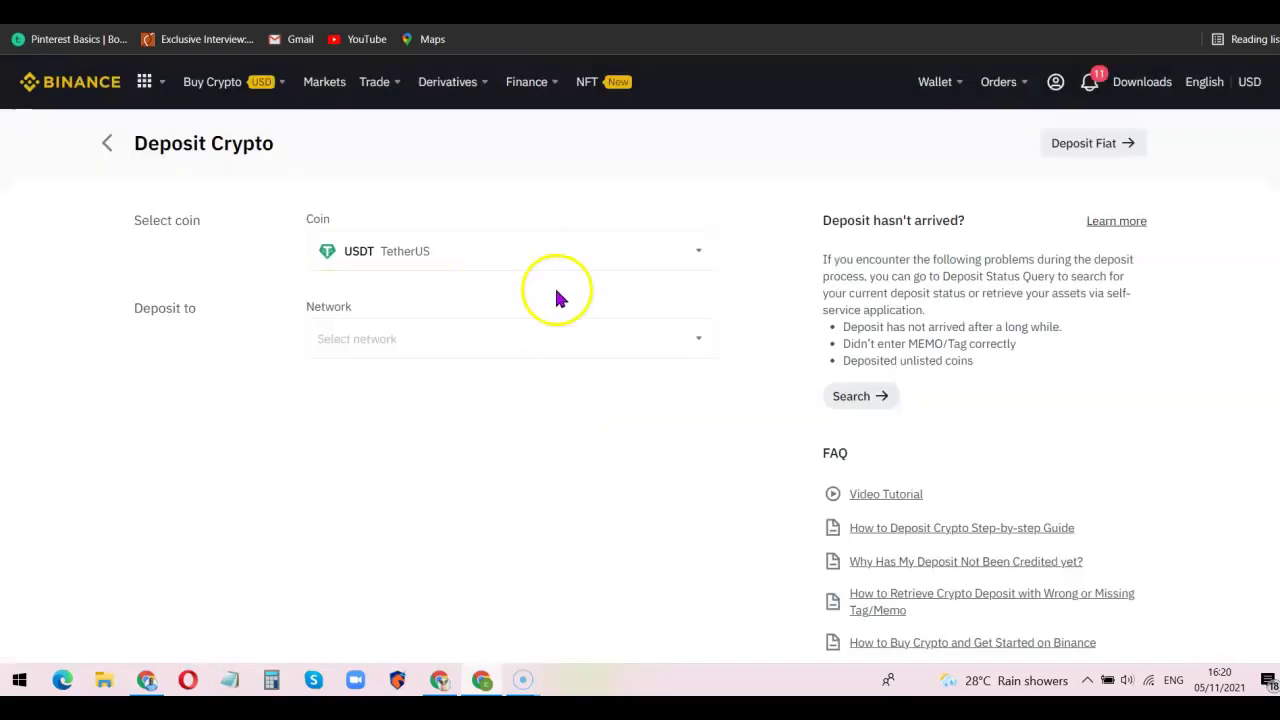
left_click(695, 343)
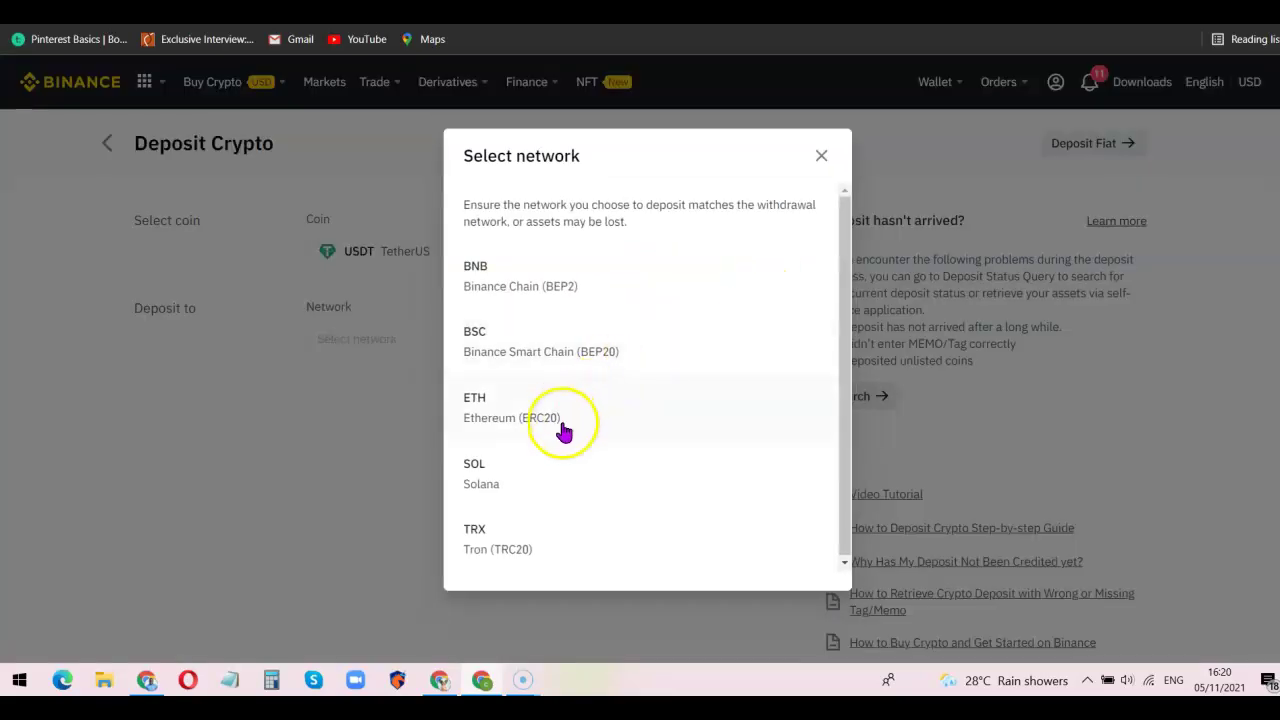
left_click(530, 558)
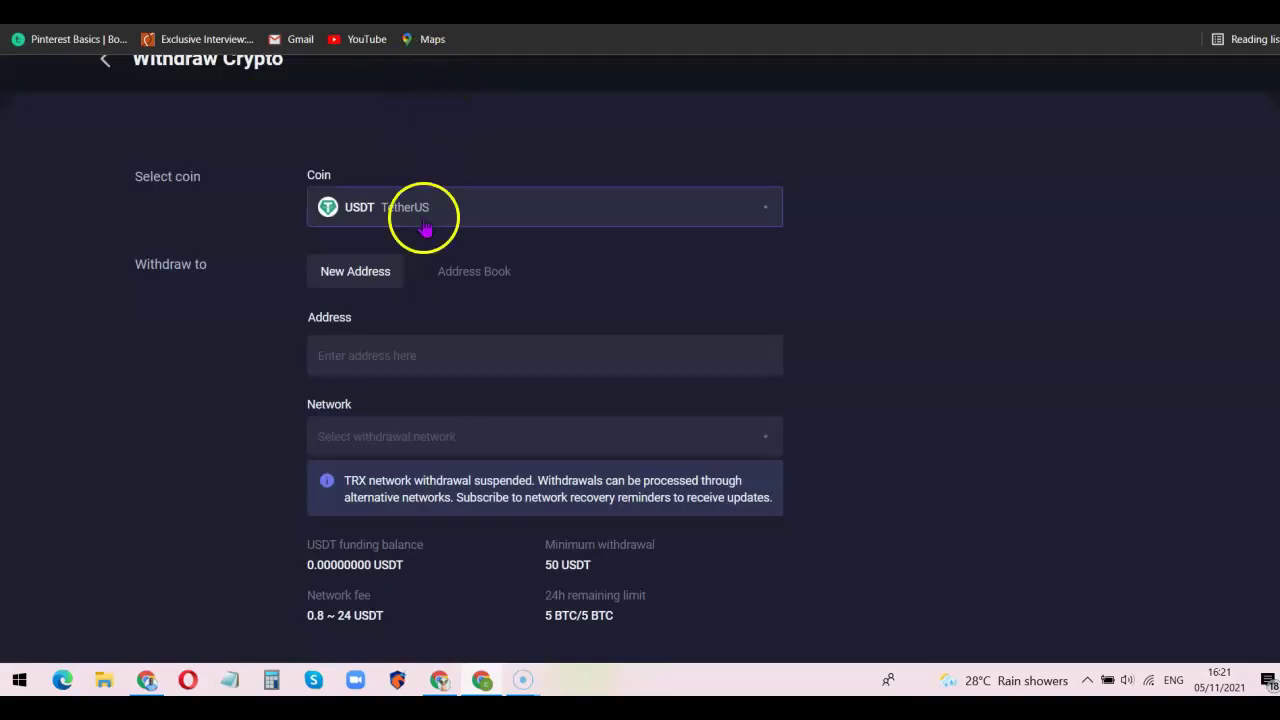
left_click(394, 352)
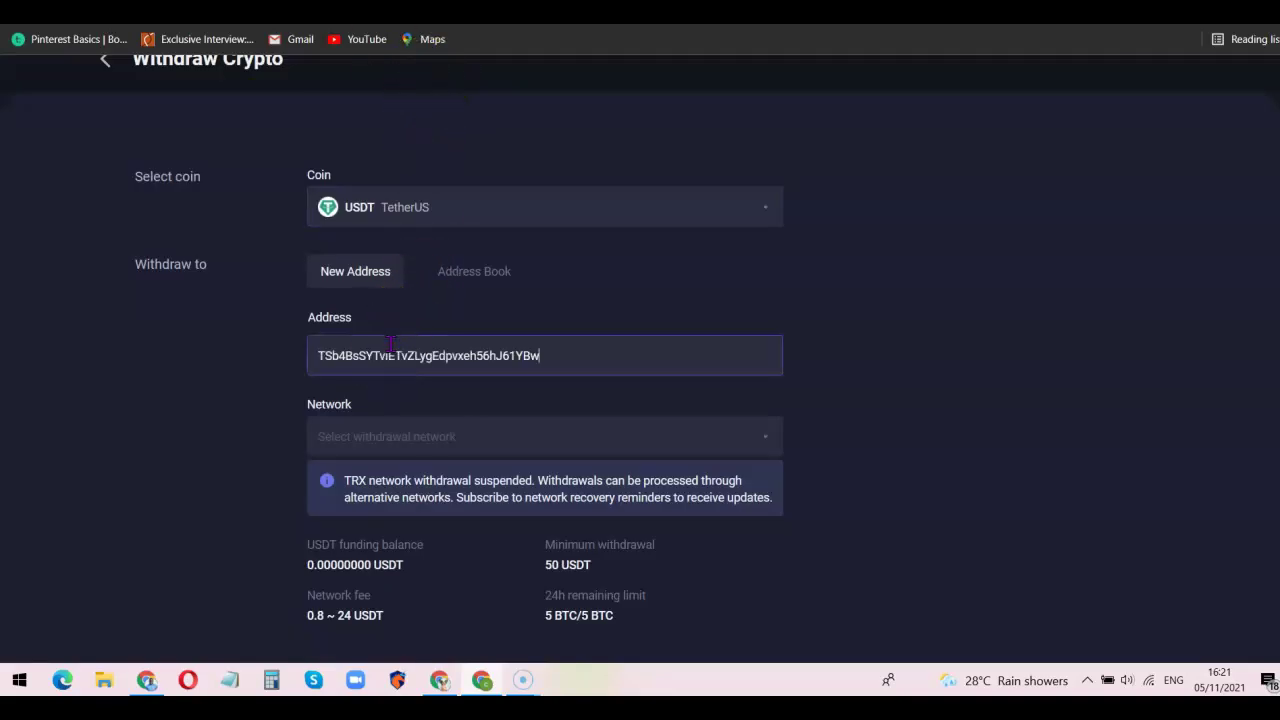
Check ApolloX's withdrawal network list, which shows Tron (TRC20) suspended.
scroll(775, 440, "down", 1)
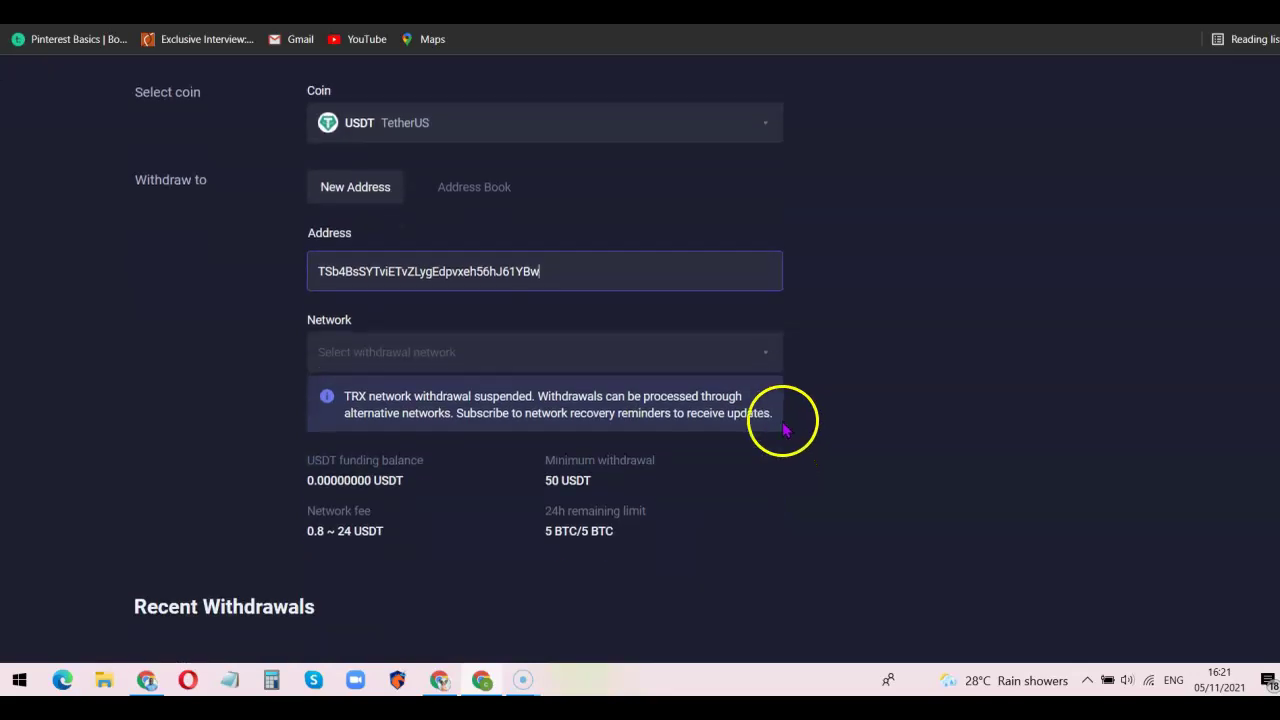
left_click(762, 353)
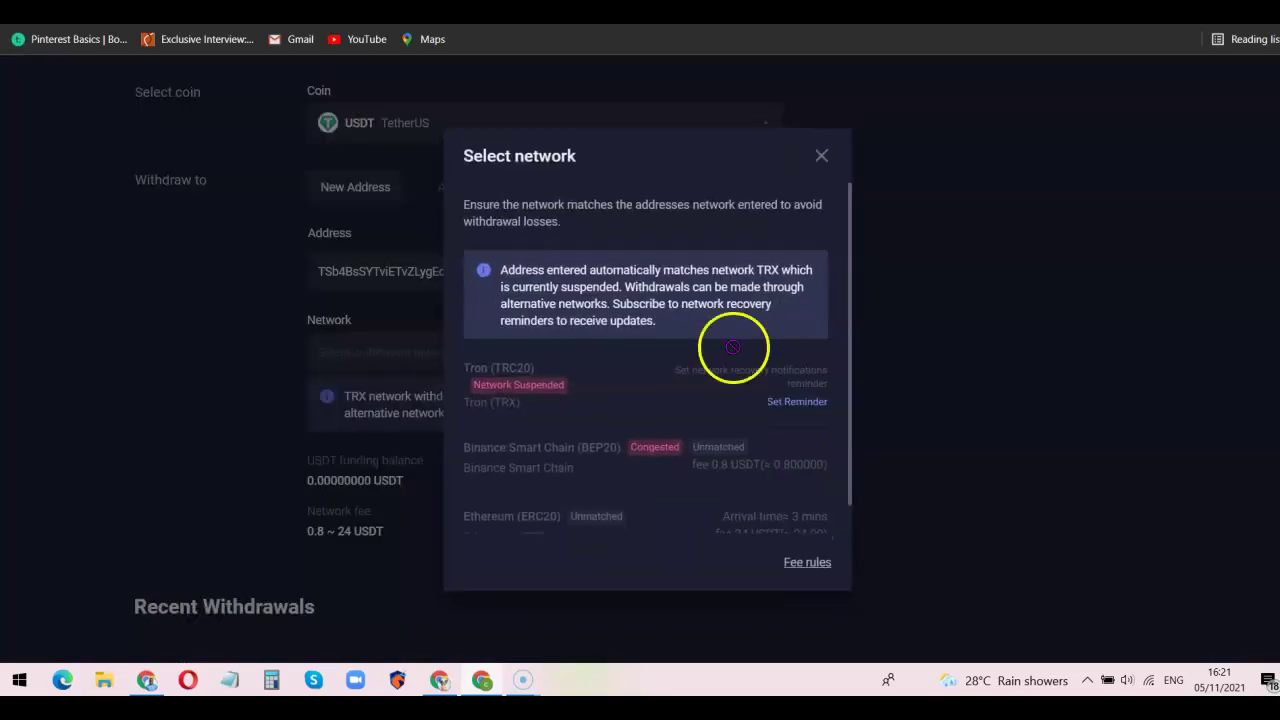
scroll(733, 347, "down", 1)
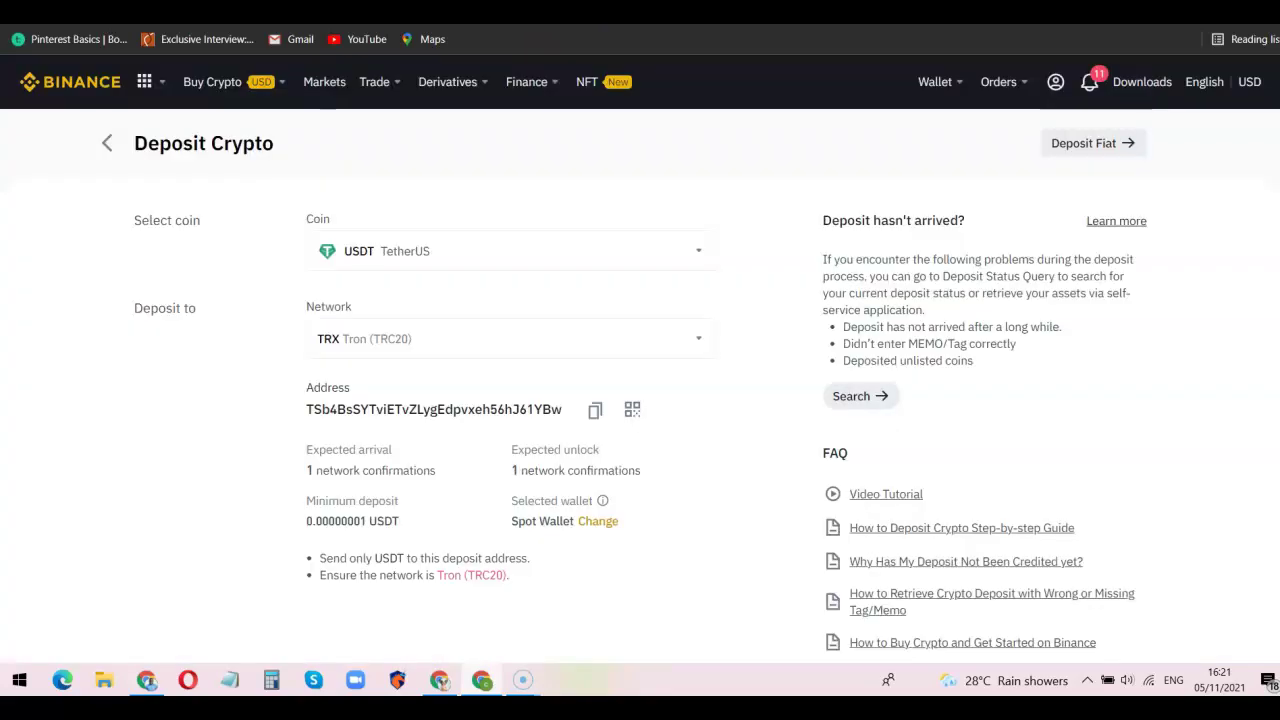
Switch Binance's USDT deposit network to ETH Ethereum (ERC20), generate the address and copy it.
left_click(697, 336)
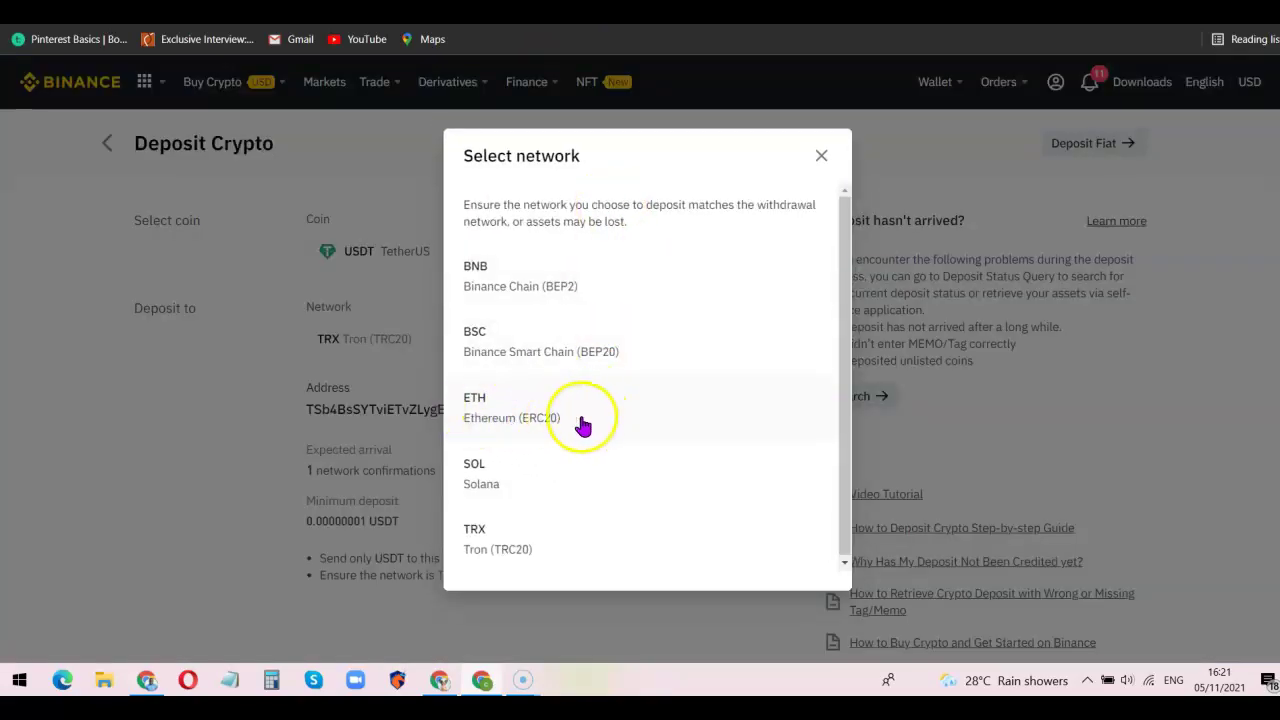
left_click(548, 418)
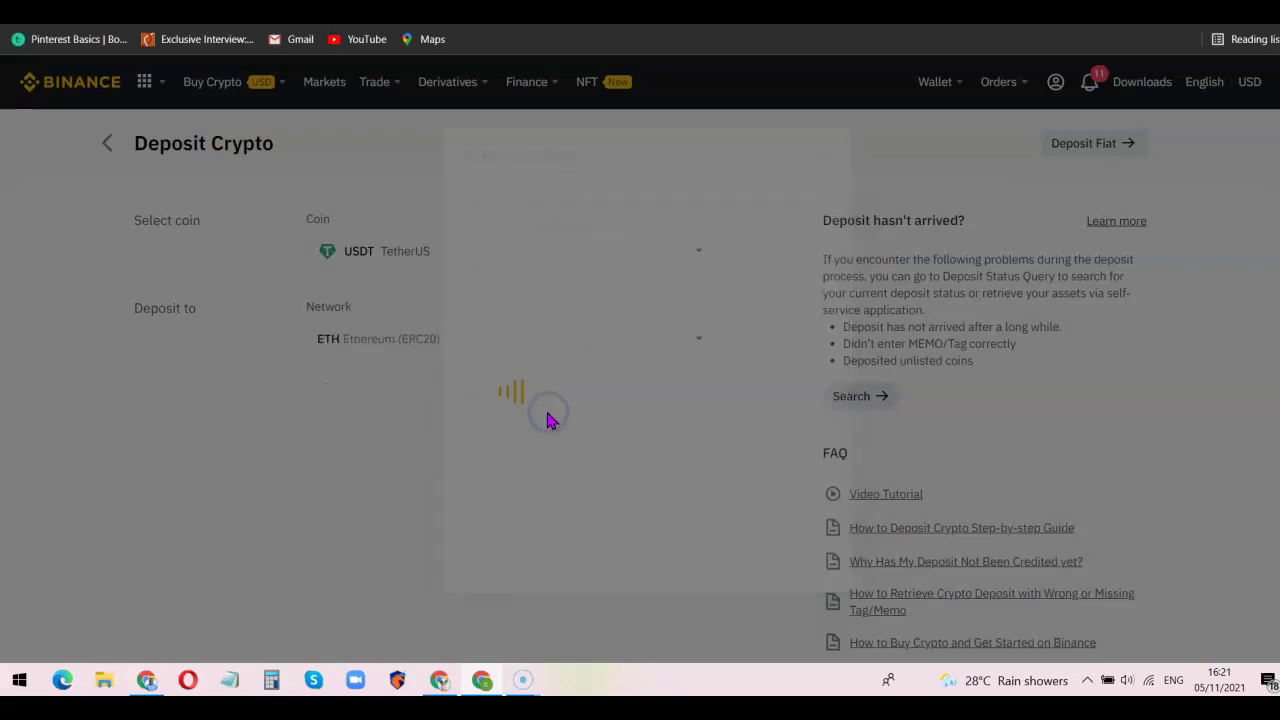
left_click(502, 504)
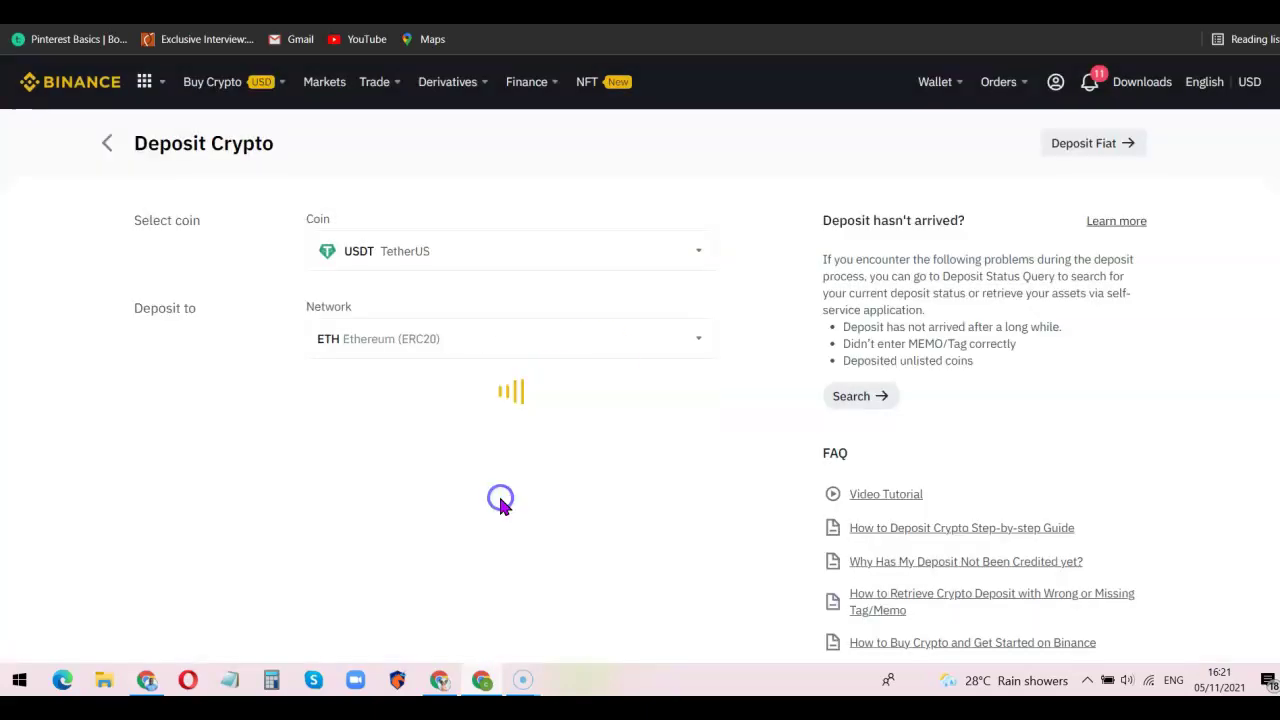
left_click(636, 418)
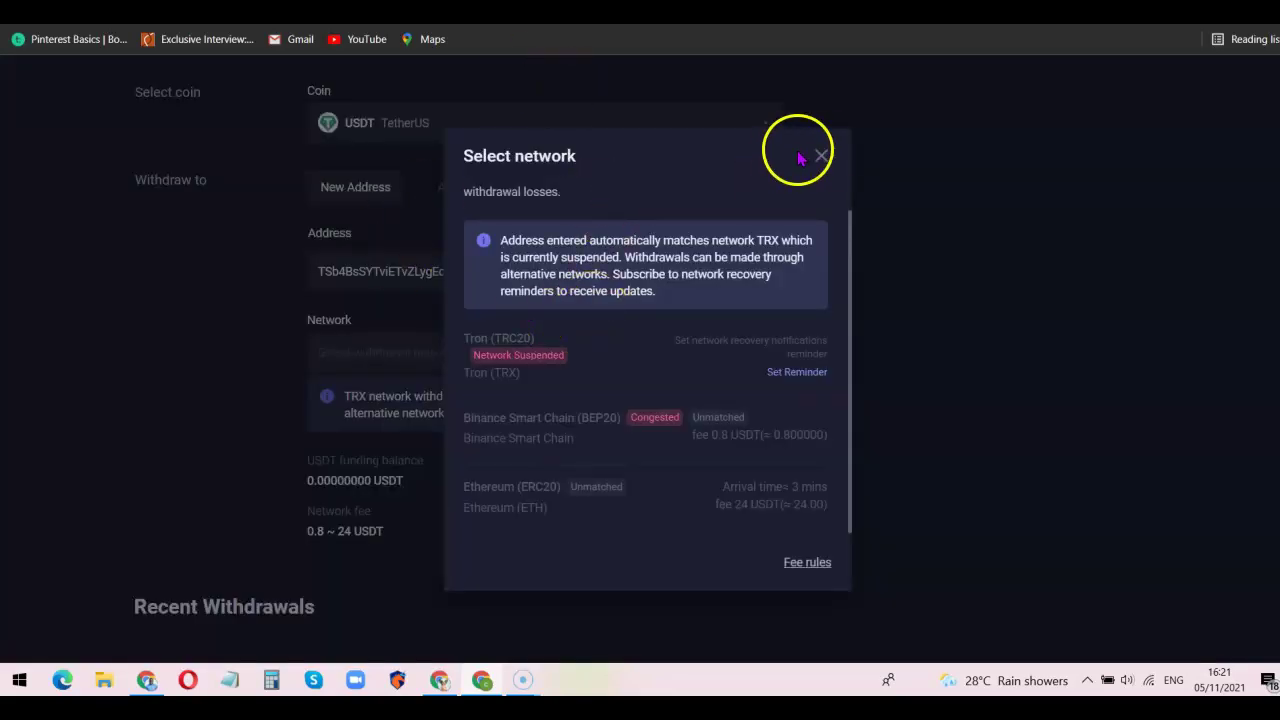
Replace the old TRX address in the Address field with the copied Binance Ethereum address.
left_click(820, 156)
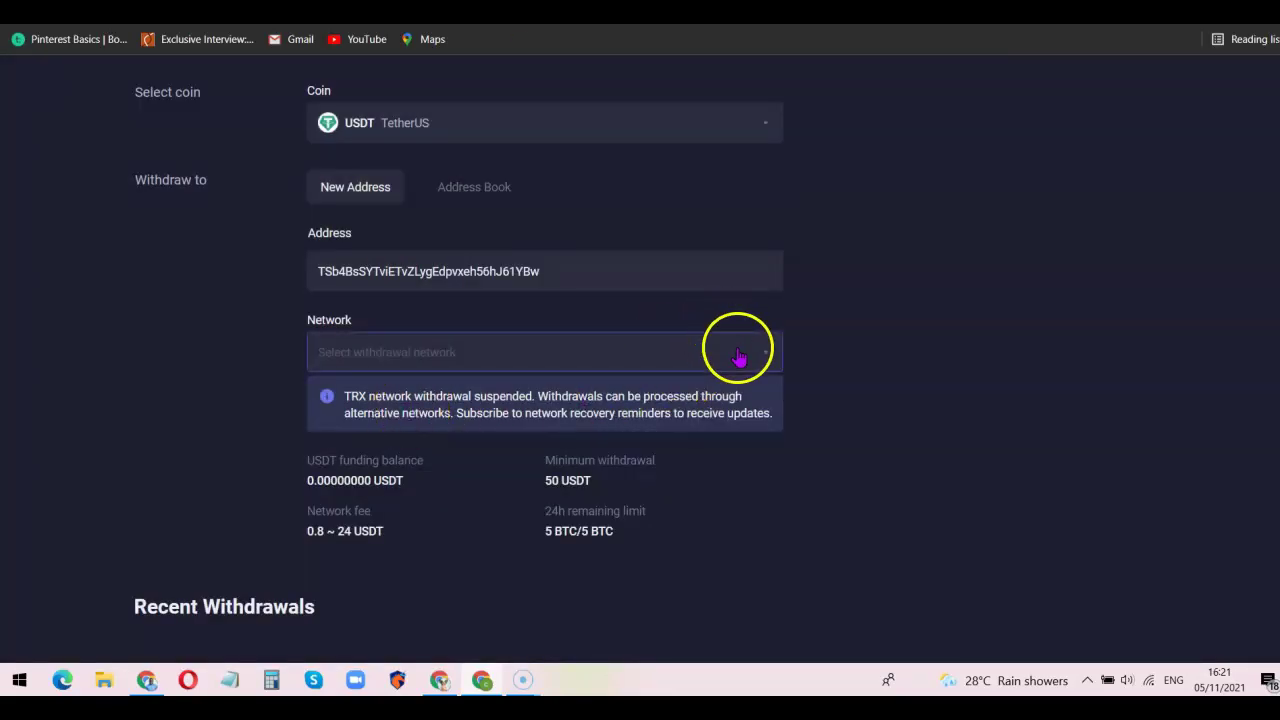
left_click(740, 352)
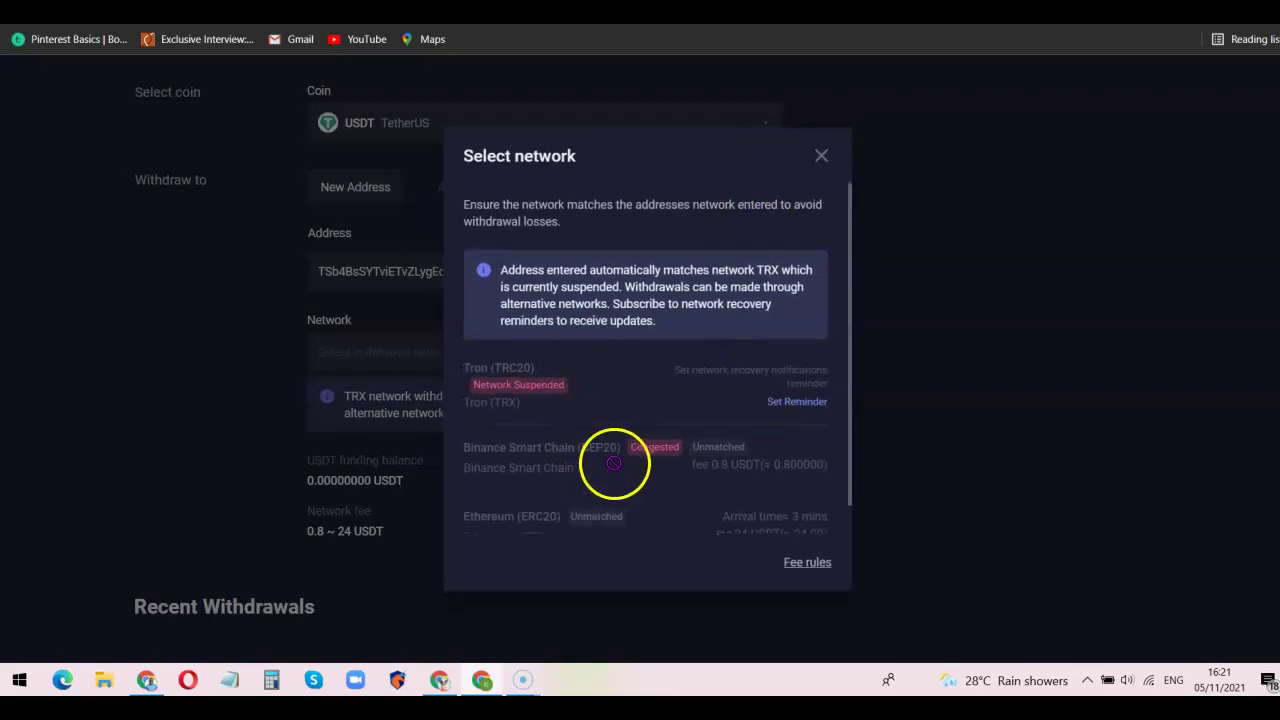
left_click(820, 156)
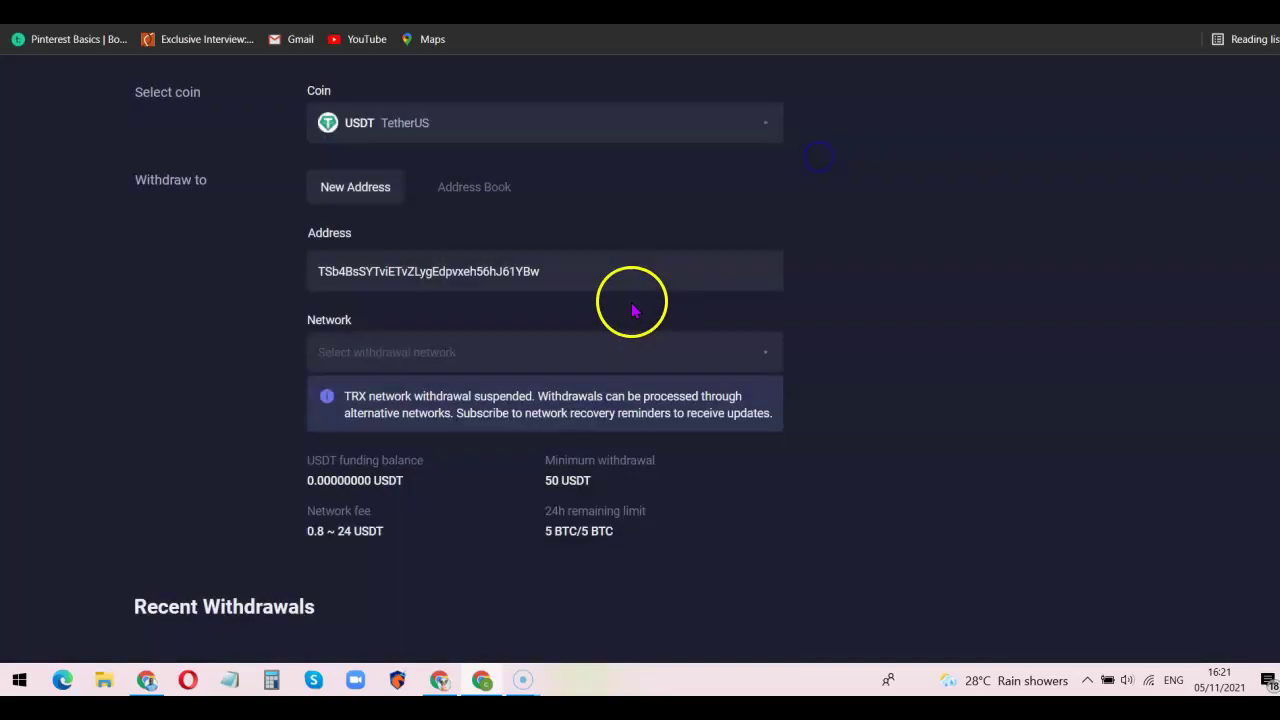
double_click(581, 281)
key("ctrl+v")
Set the network to Ethereum (ERC20) and the amount to 100 USDT, receiving 76 USDT.
left_click(730, 366)
left_click(621, 408)
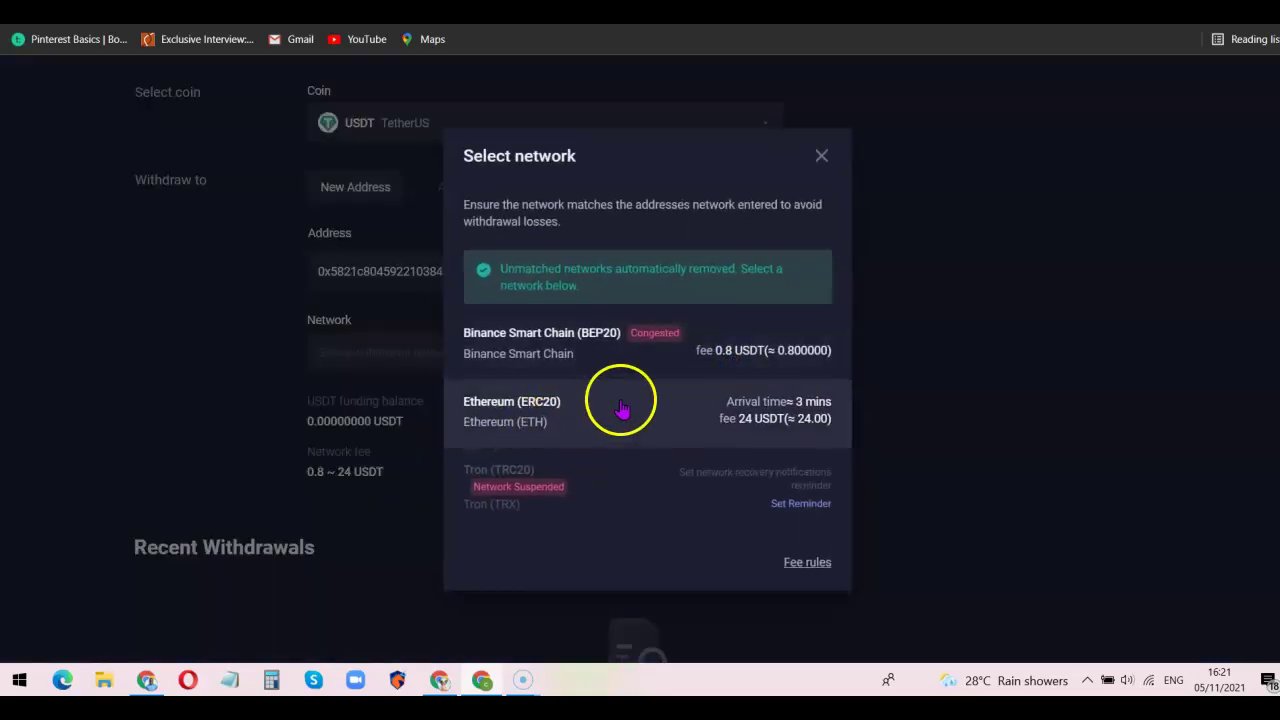
left_click(580, 404)
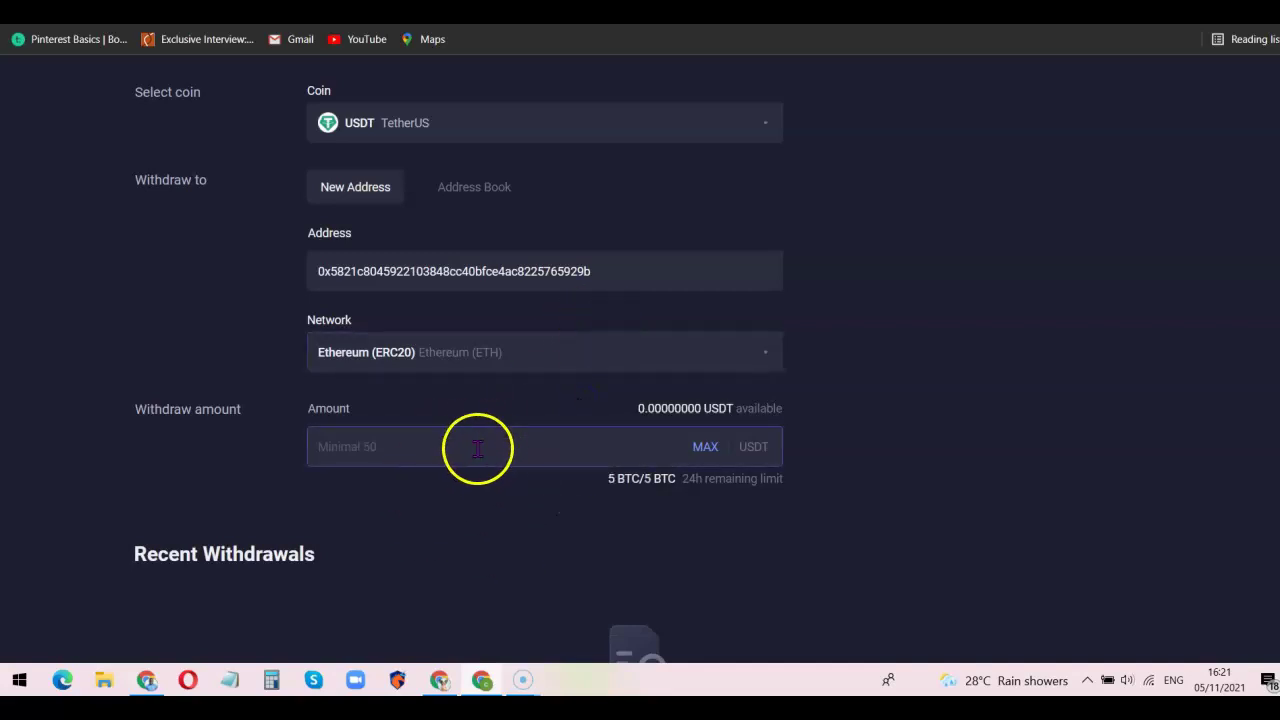
scroll(487, 446, "down", 2)
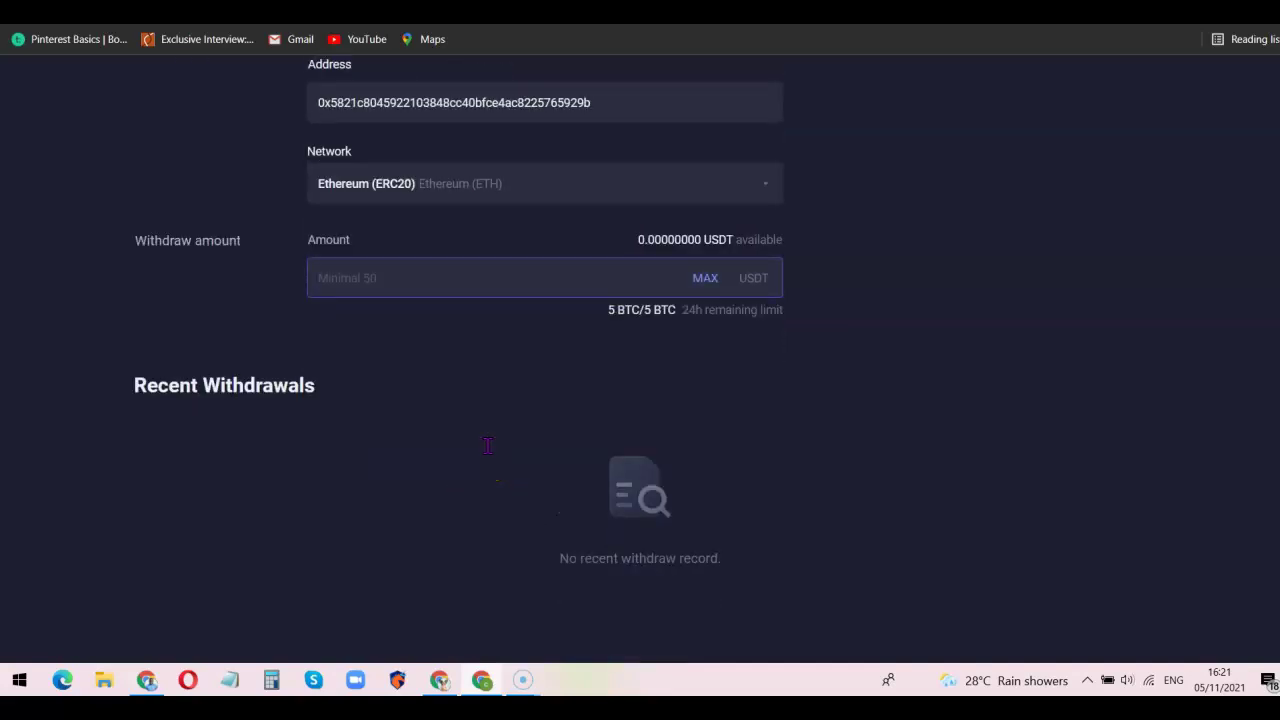
scroll(520, 400, "up", 1)
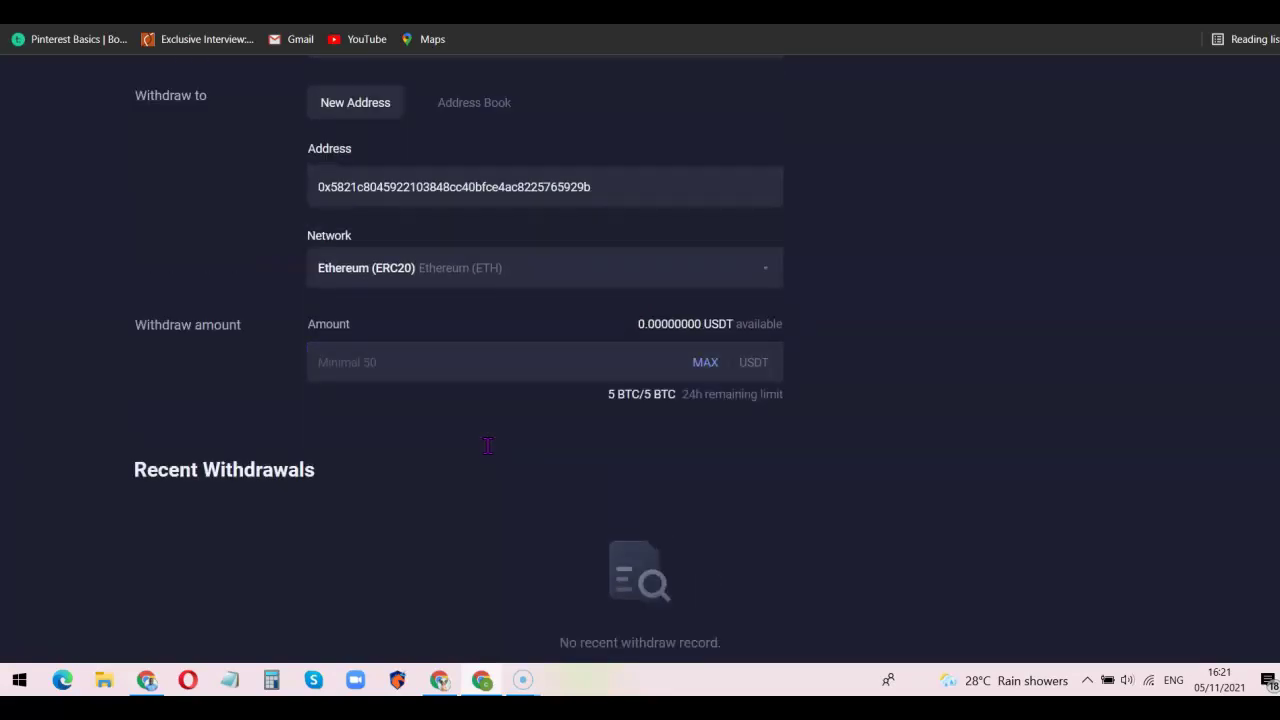
left_click(461, 359)
type("100")
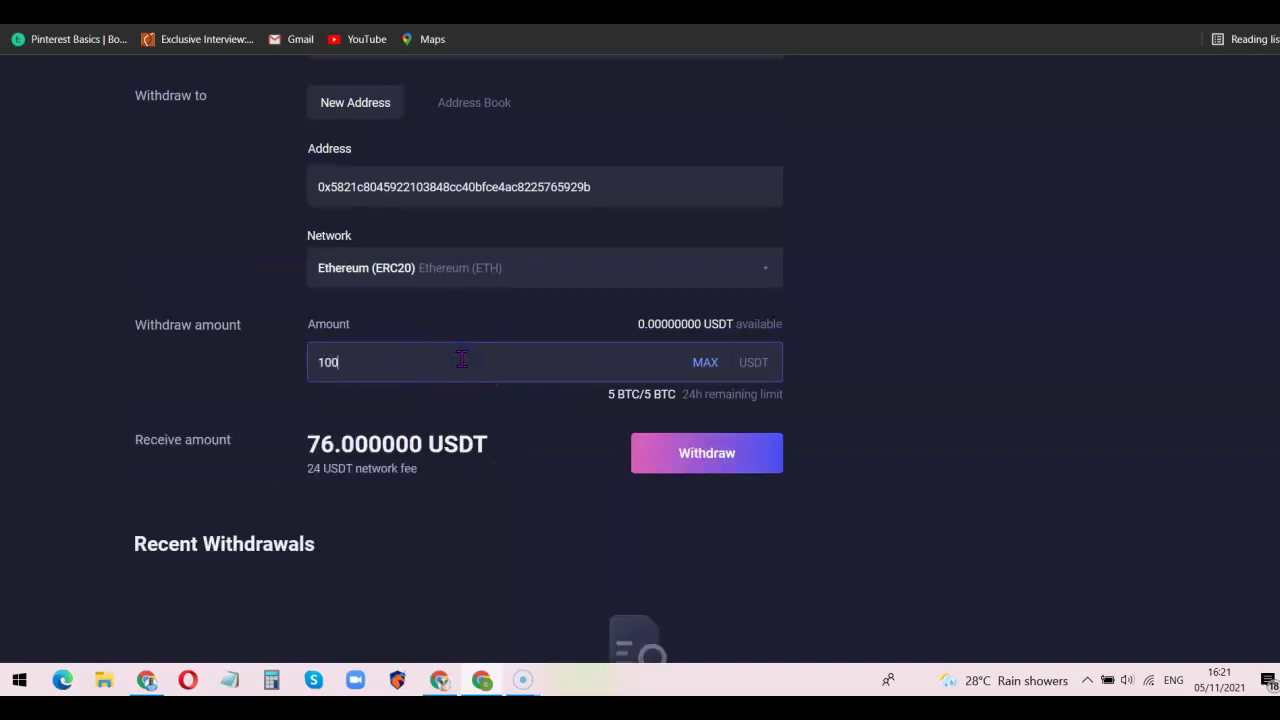